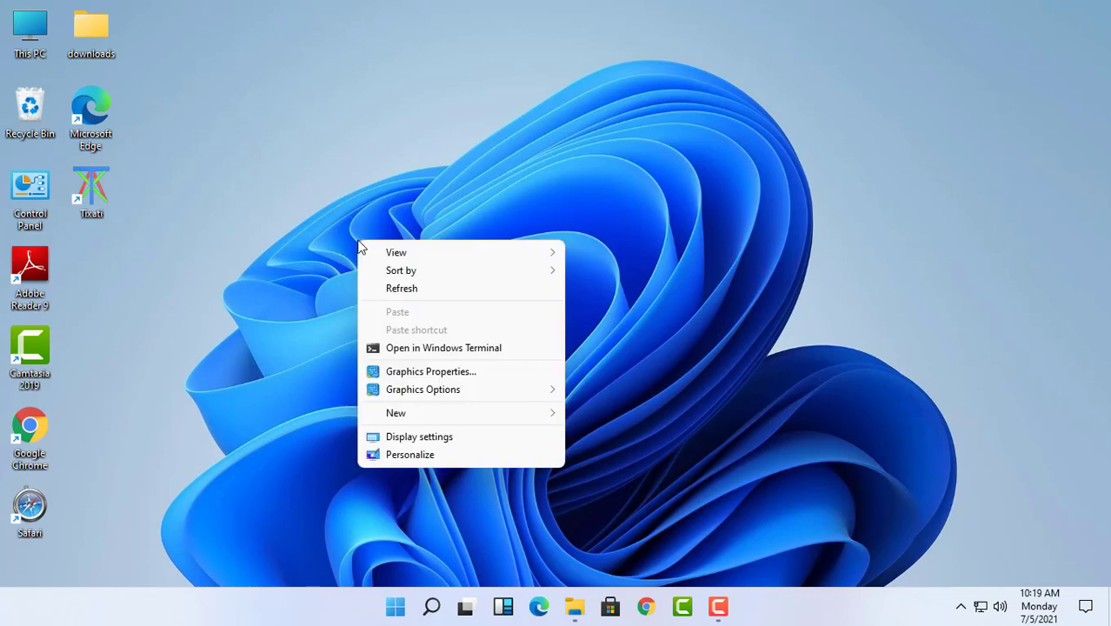
Open the Themes page of the desktop personalization settings and view the Windows (light) theme on the desktop
left_click(408, 455)
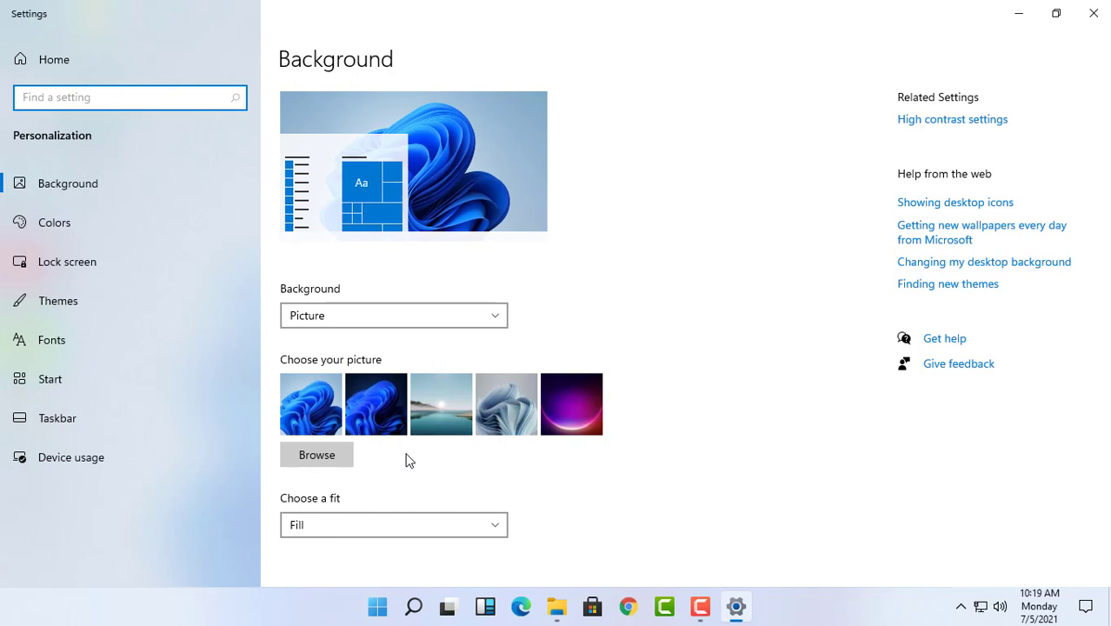
left_click(135, 314)
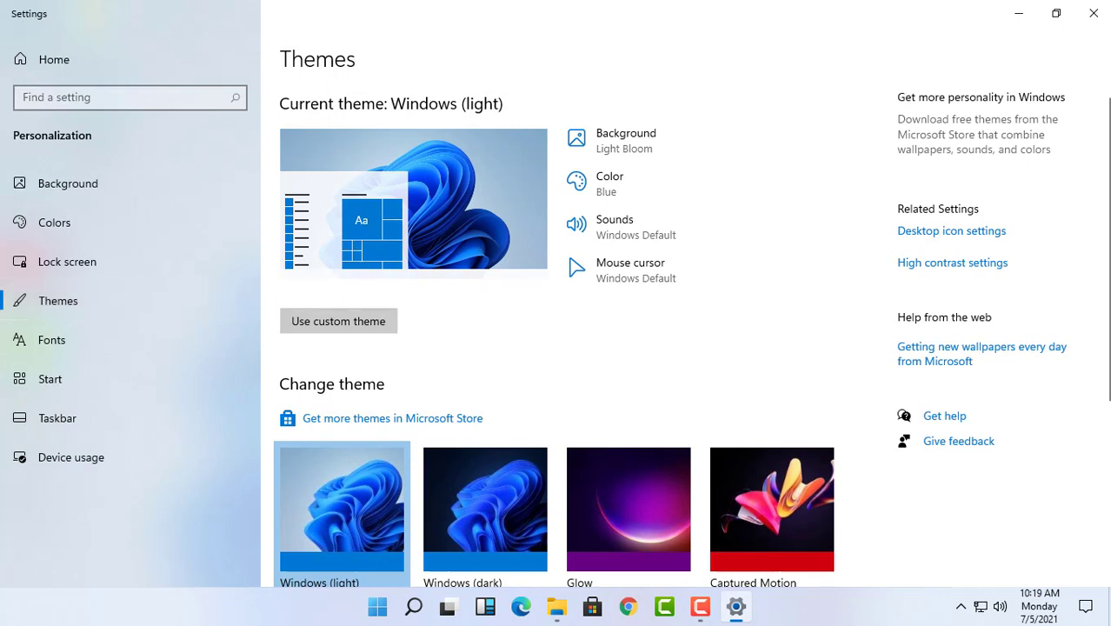
left_click_drag(1105, 321, 1107, 447)
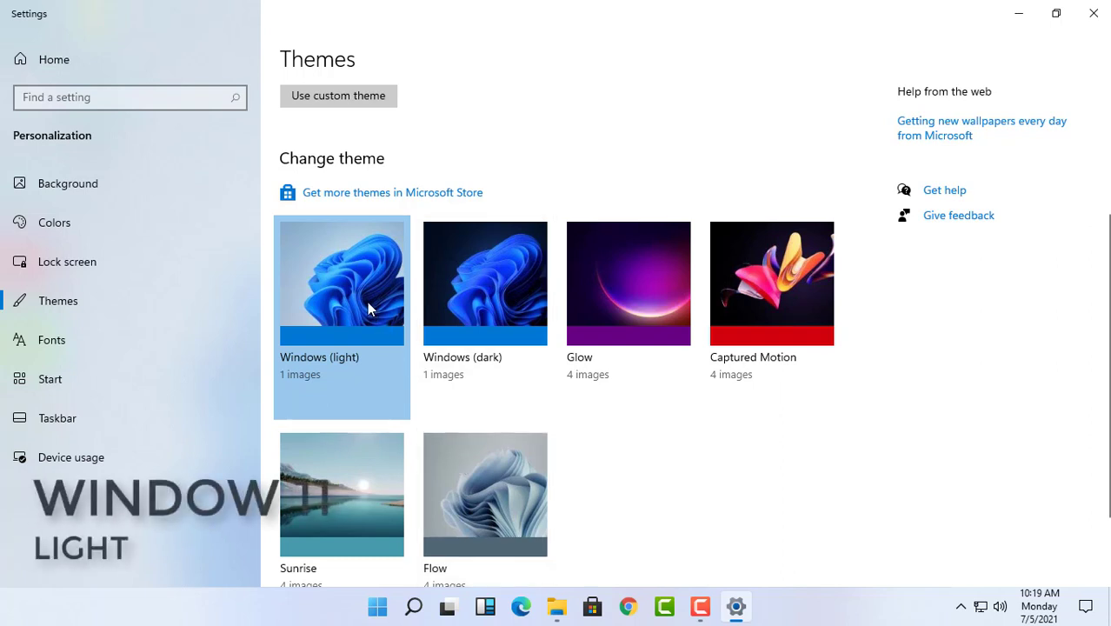
key("super+d")
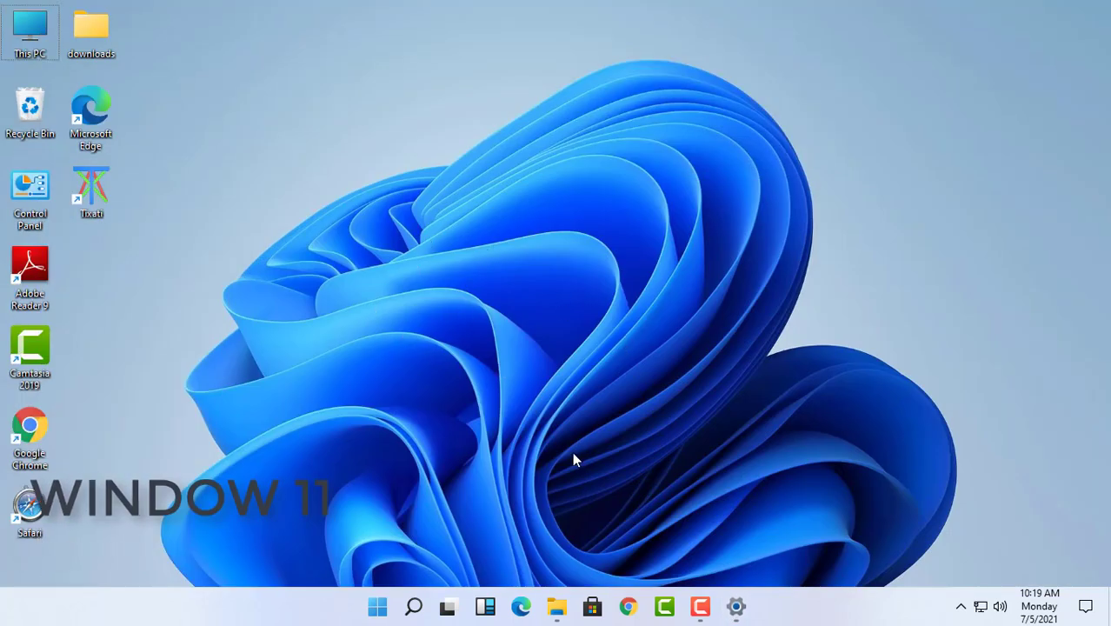
Return to the Themes settings, apply the Windows (dark) theme and show the desktop
key("super")
left_click(736, 606)
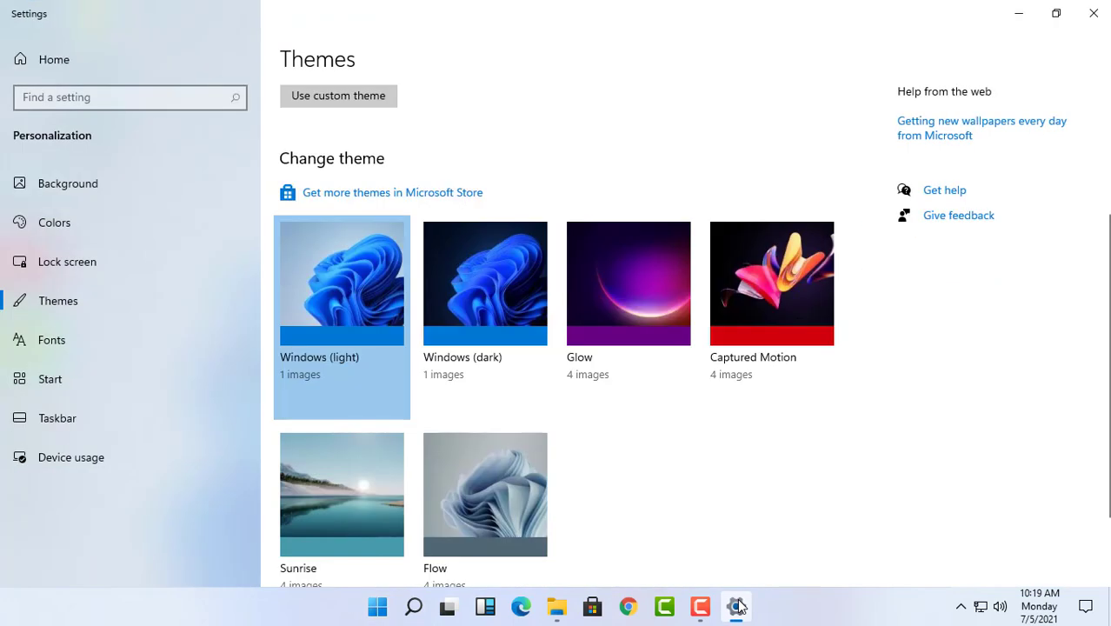
left_click(466, 351)
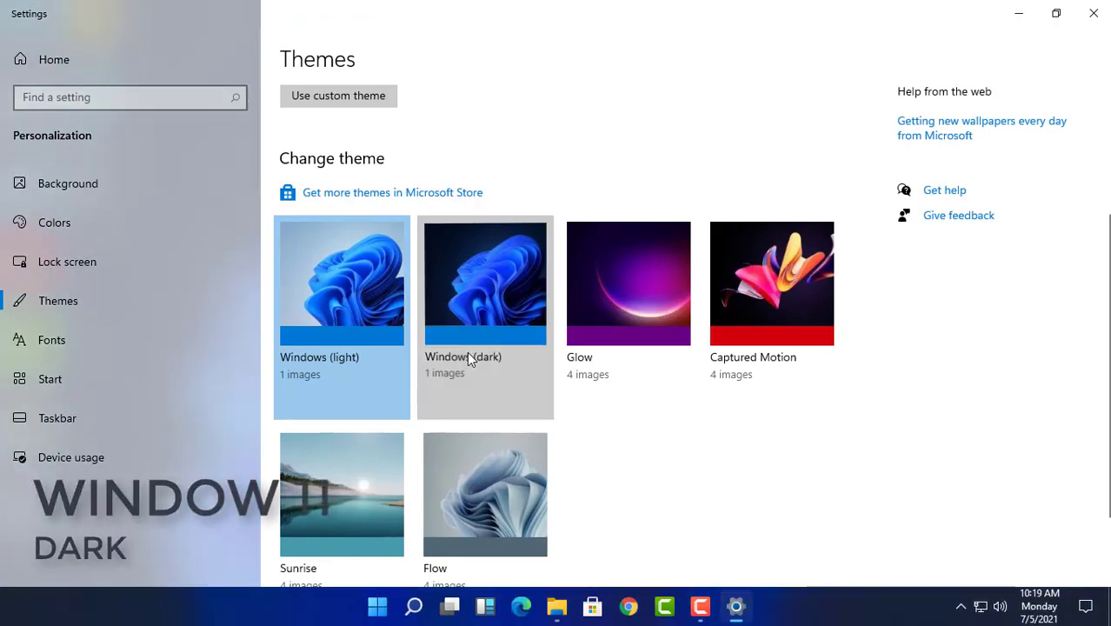
key("super+d")
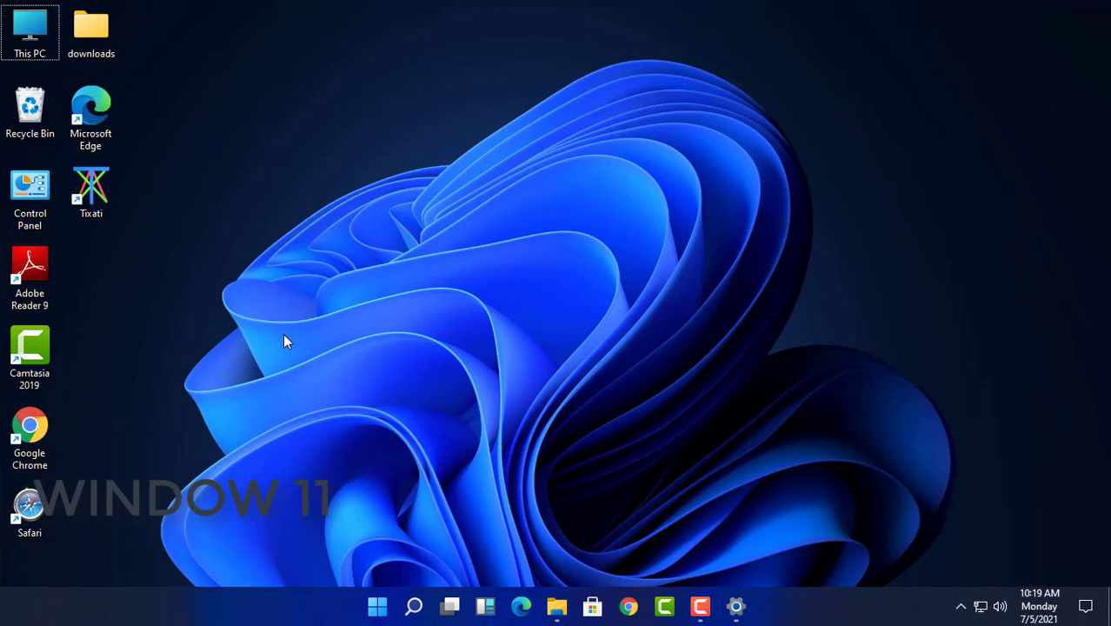
Apply the Glow theme from the Themes settings and show the desktop
left_click(736, 606)
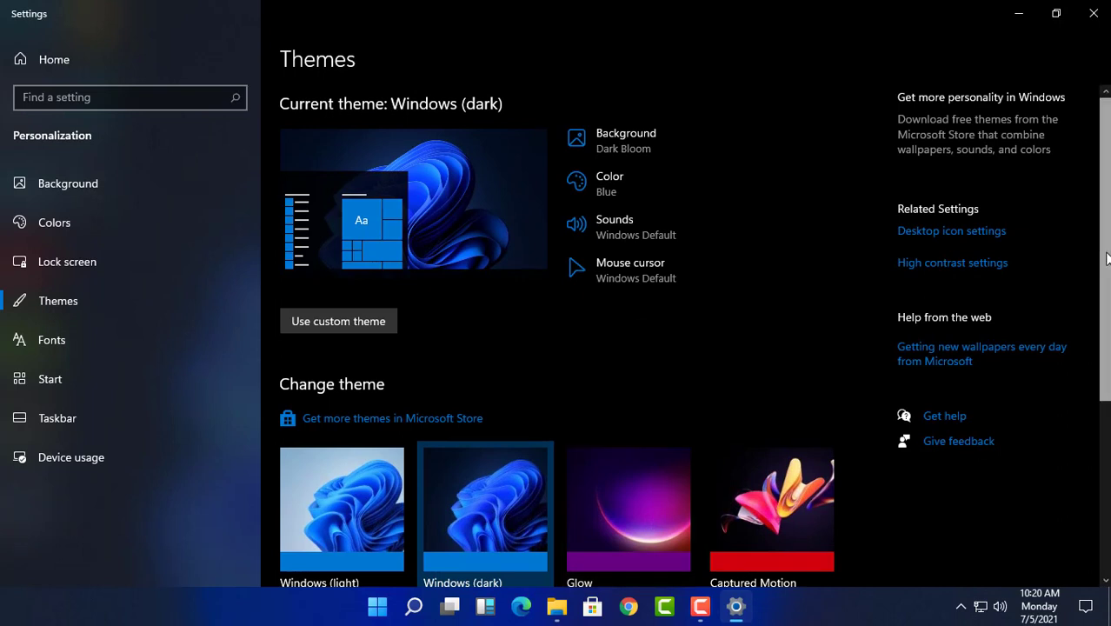
scroll(1108, 259, "down", 3)
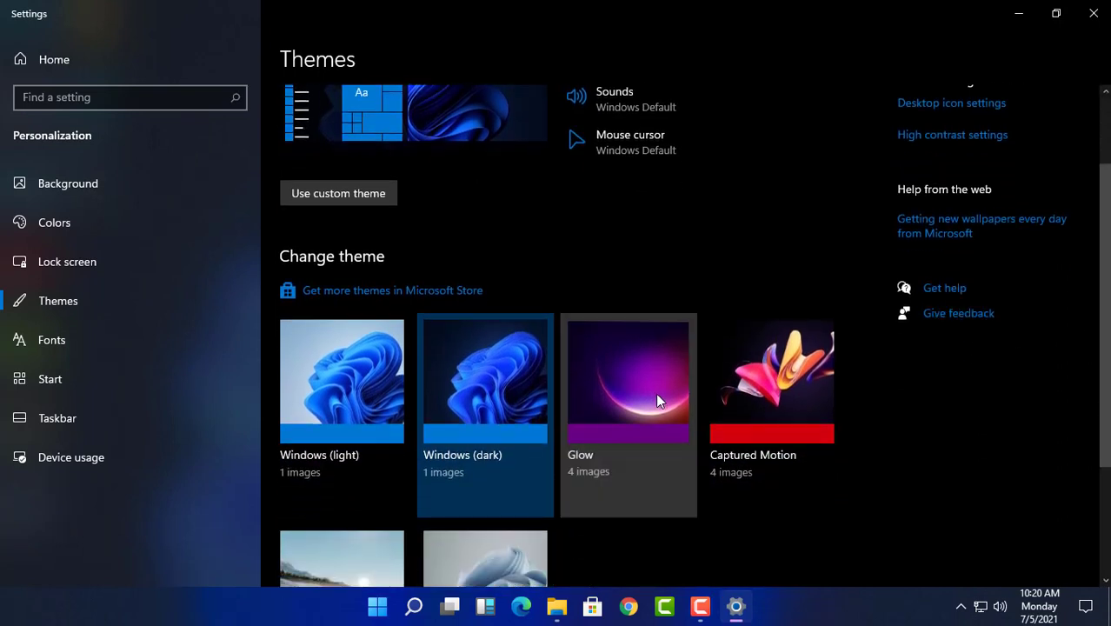
left_click(656, 393)
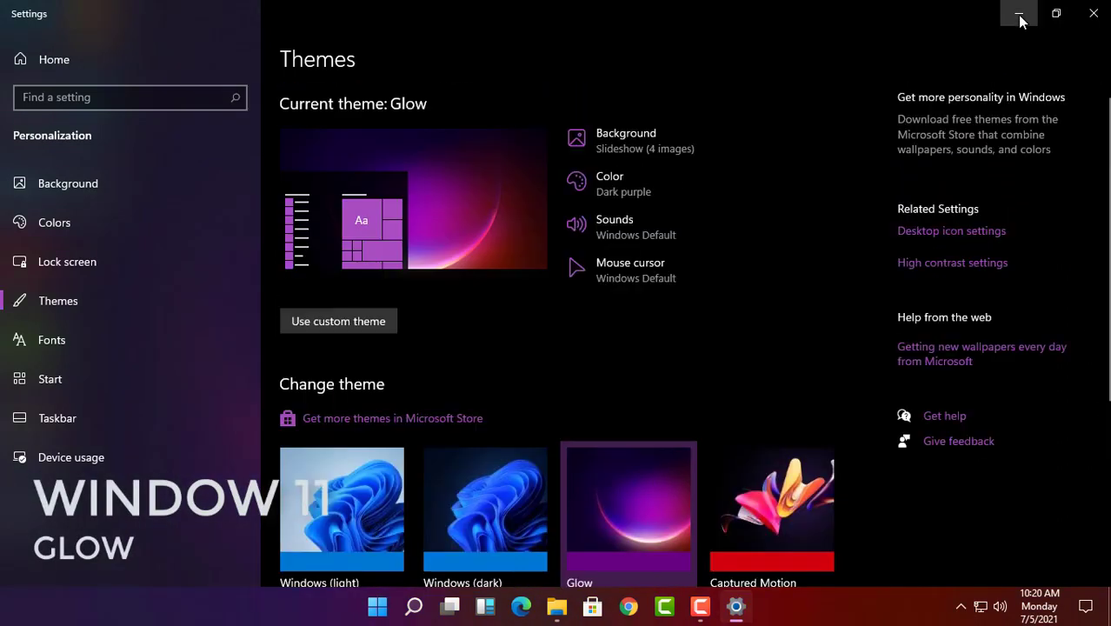
left_click(1019, 15)
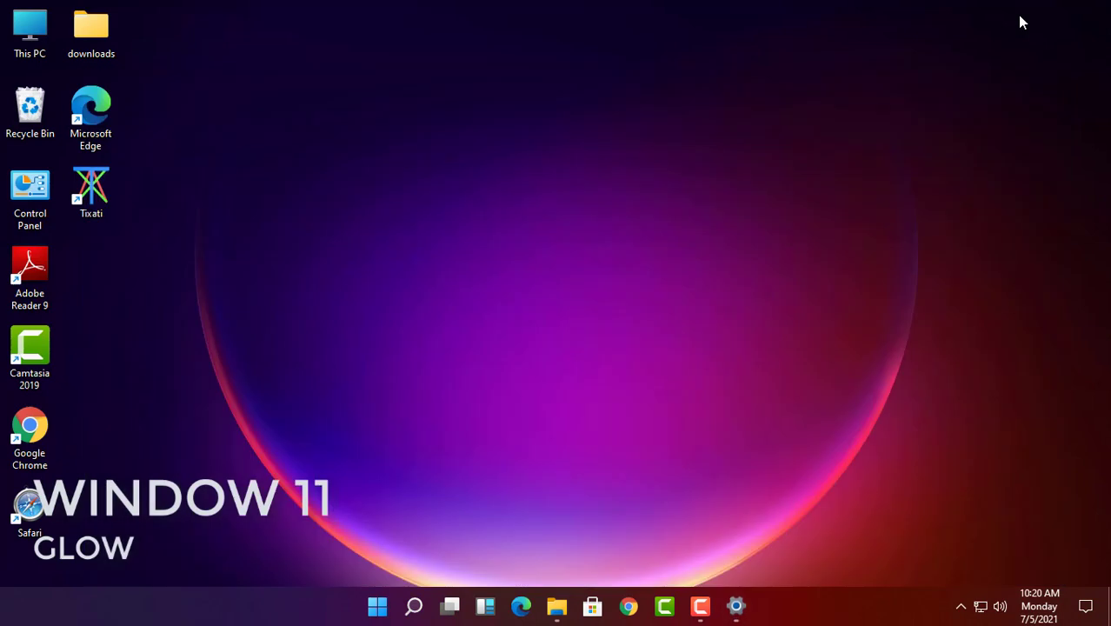
Advance the Glow theme's desktop background five times to go through its four images, and refresh the desktop
right_click(490, 237)
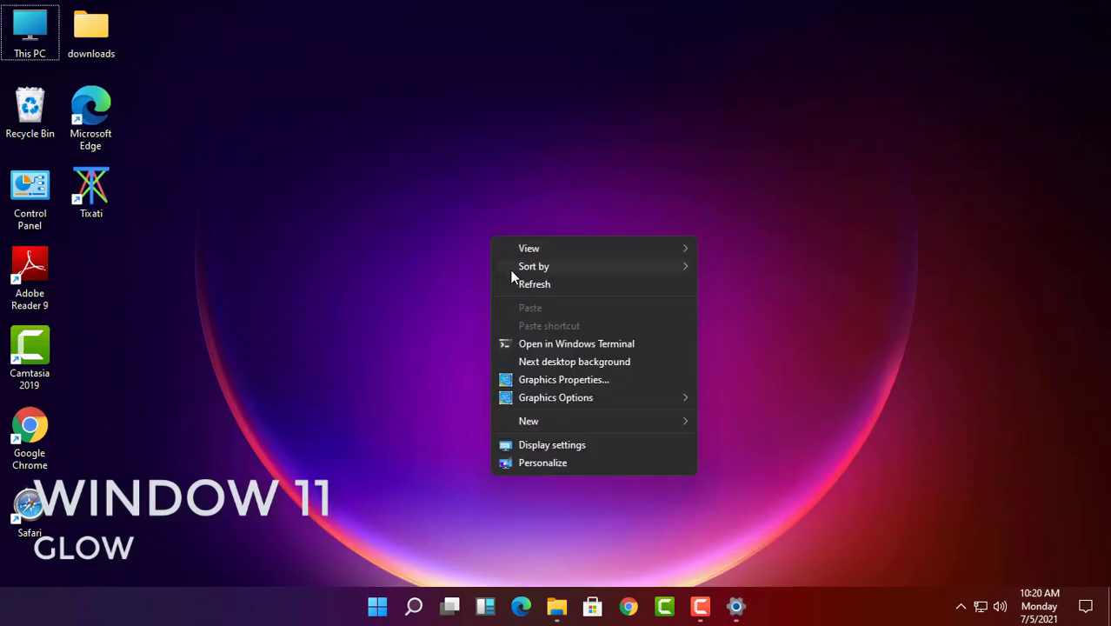
left_click(560, 361)
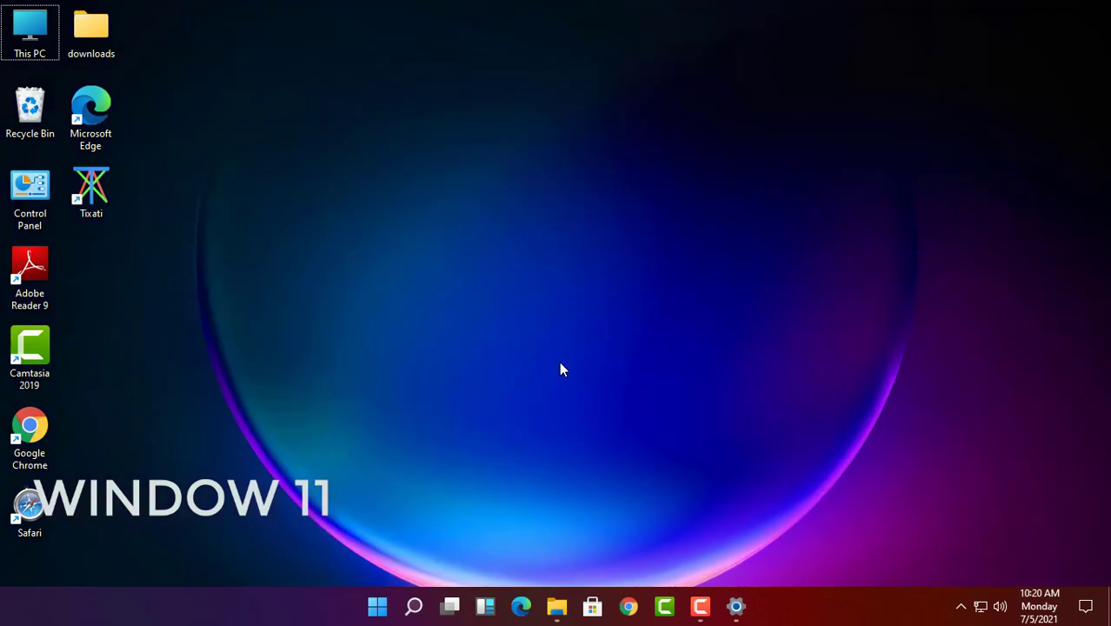
right_click(560, 369)
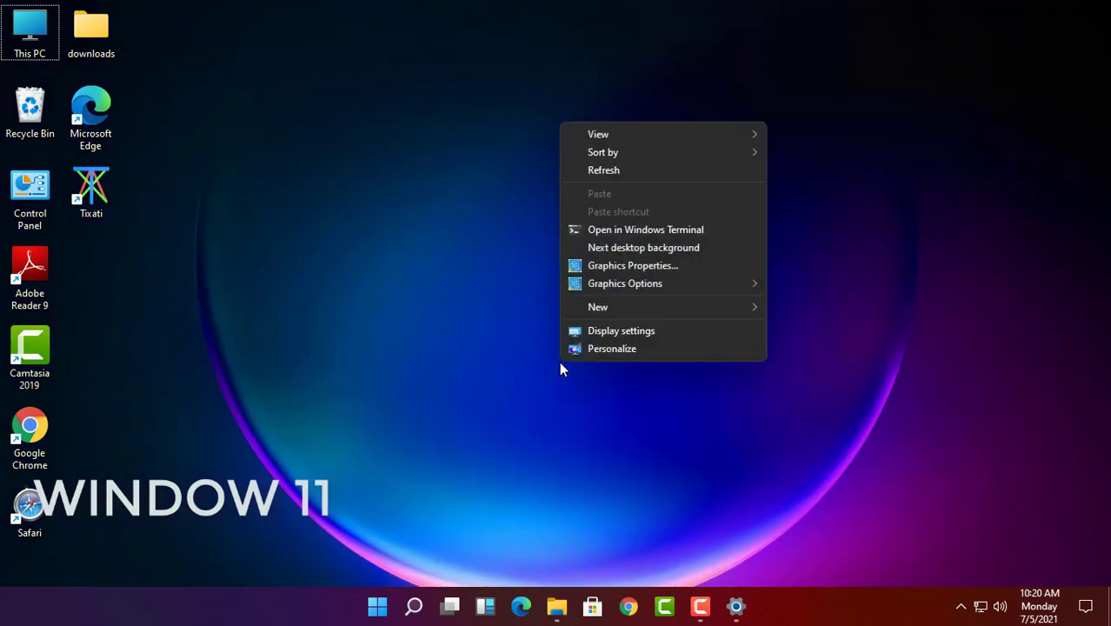
left_click(576, 250)
right_click(1053, 133)
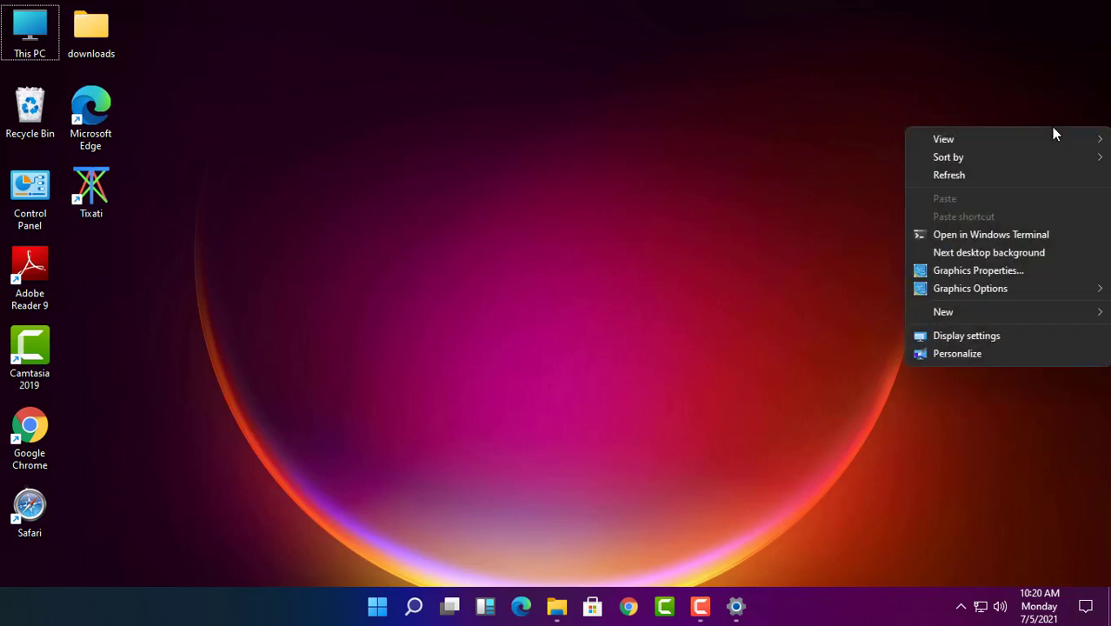
left_click(1049, 254)
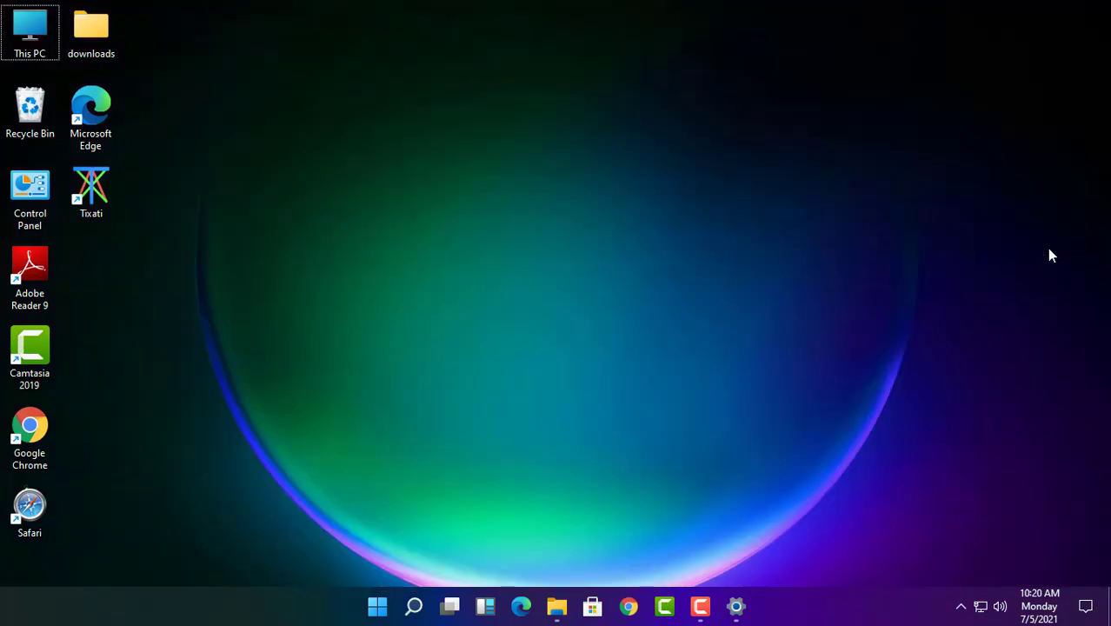
right_click(1024, 195)
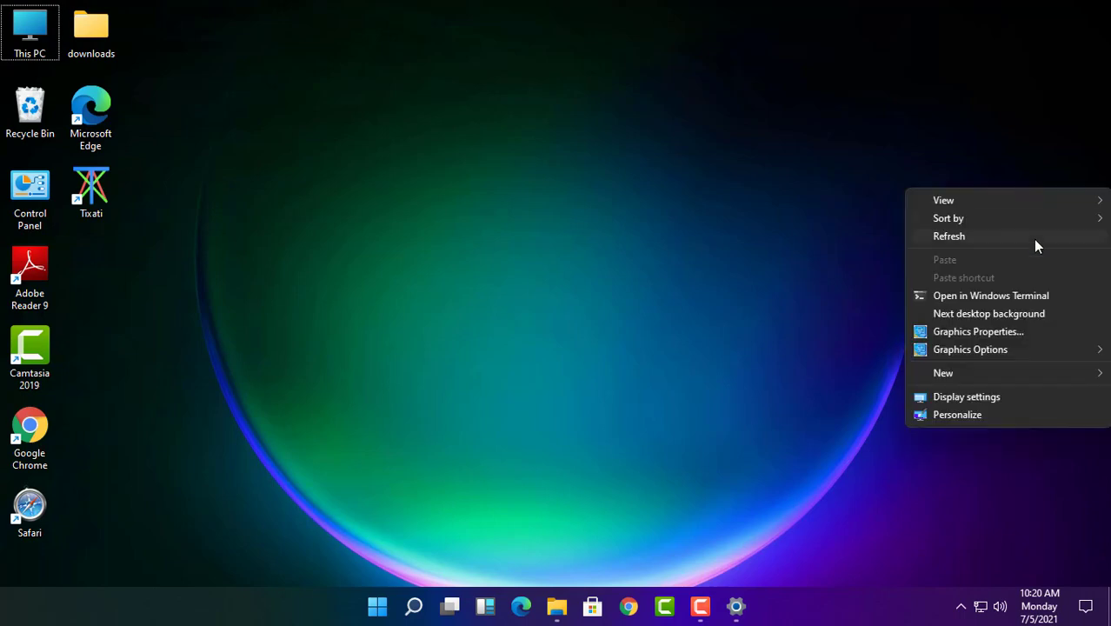
left_click(1034, 315)
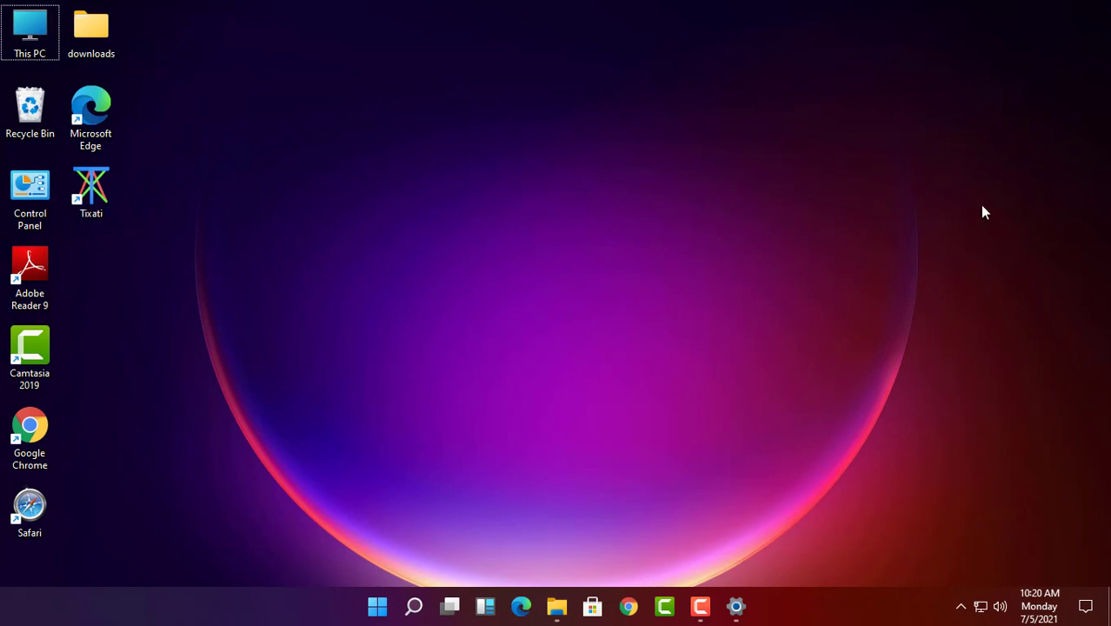
right_click(983, 211)
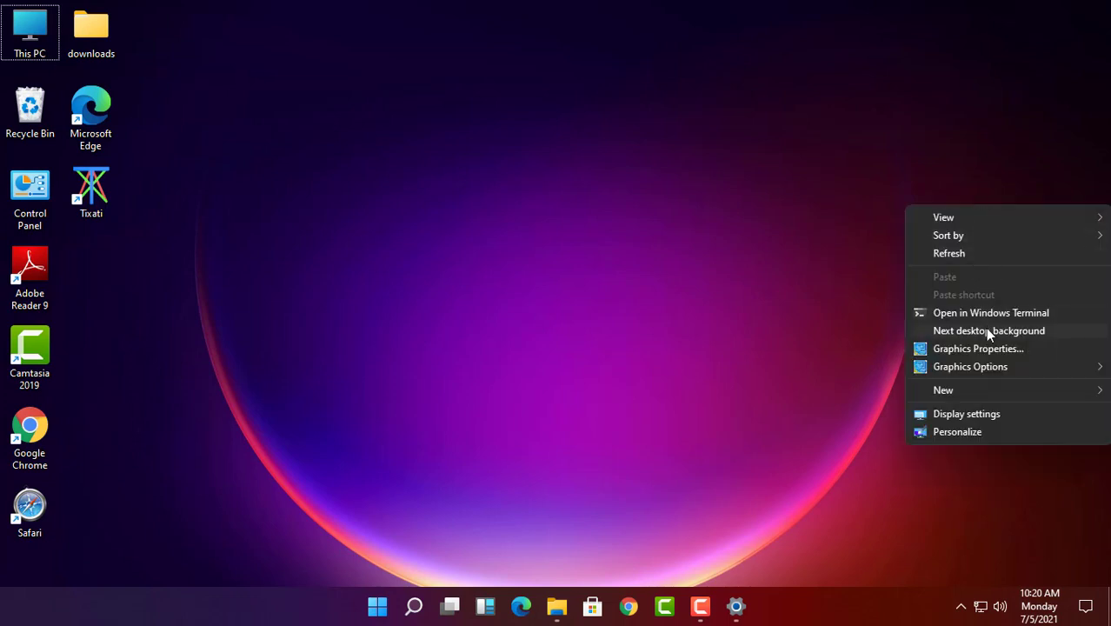
left_click(988, 333)
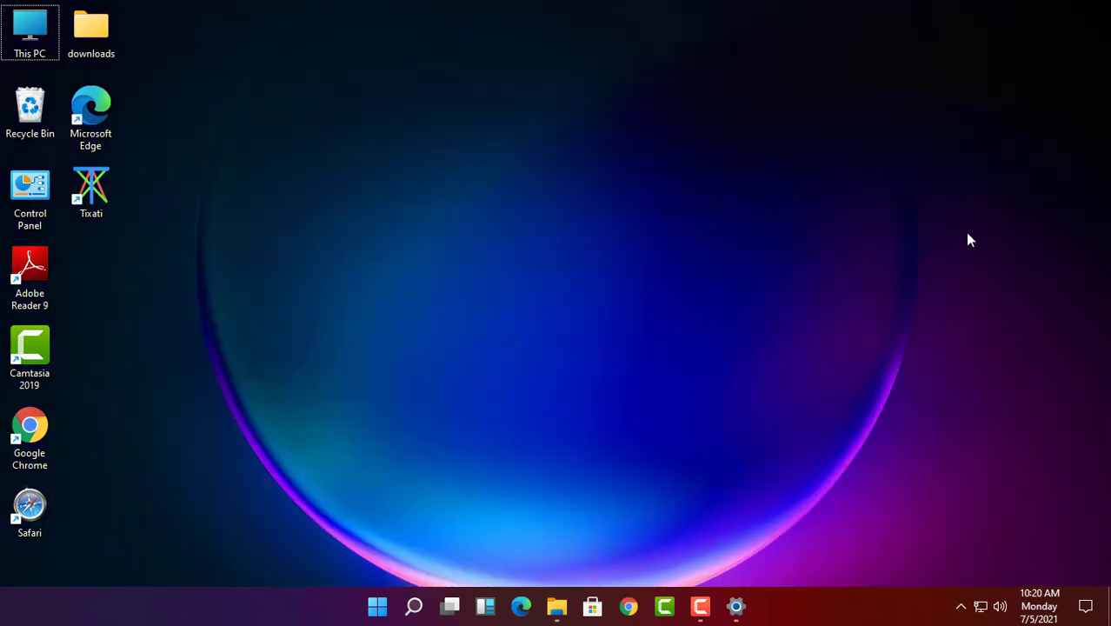
right_click(970, 240)
left_click(981, 286)
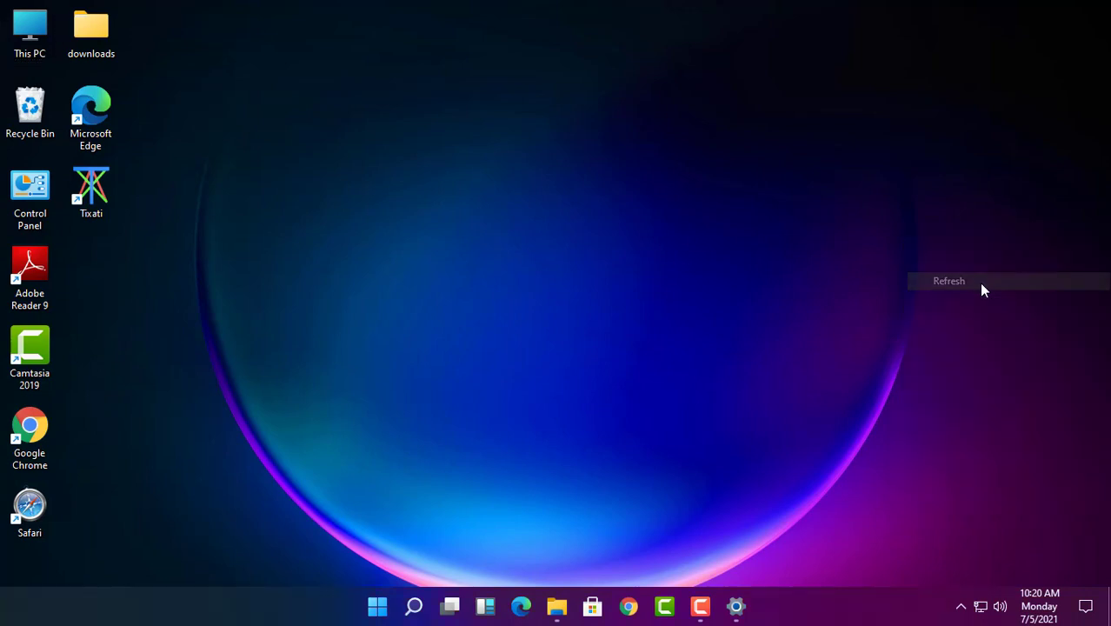
Apply the Captured Motion theme from the Themes settings and show the desktop
left_click(737, 614)
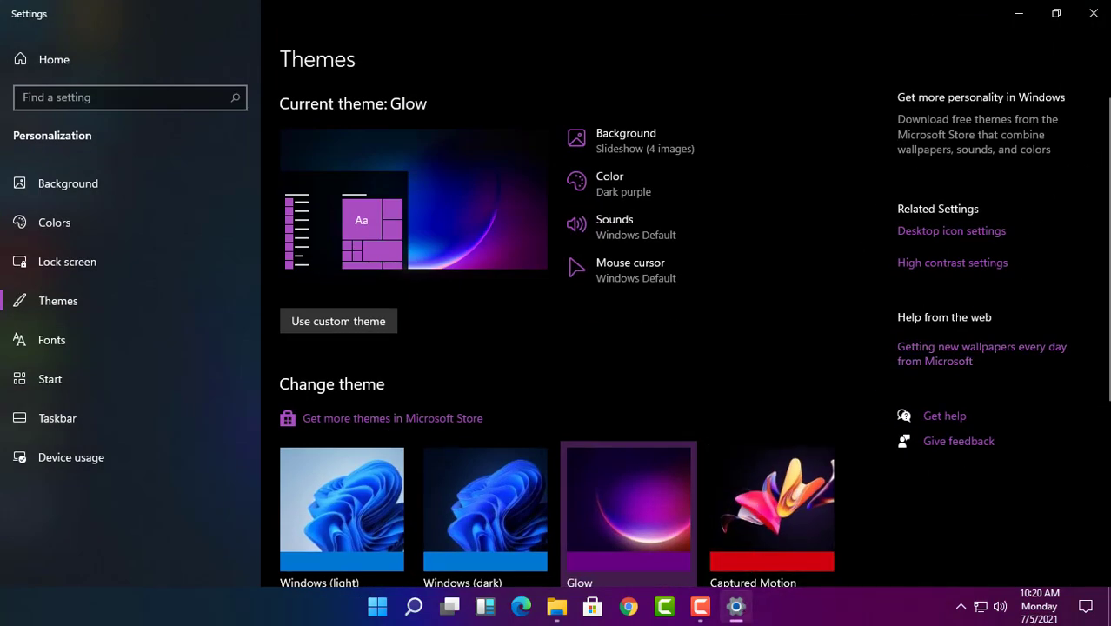
scroll(1107, 228, "down", 3)
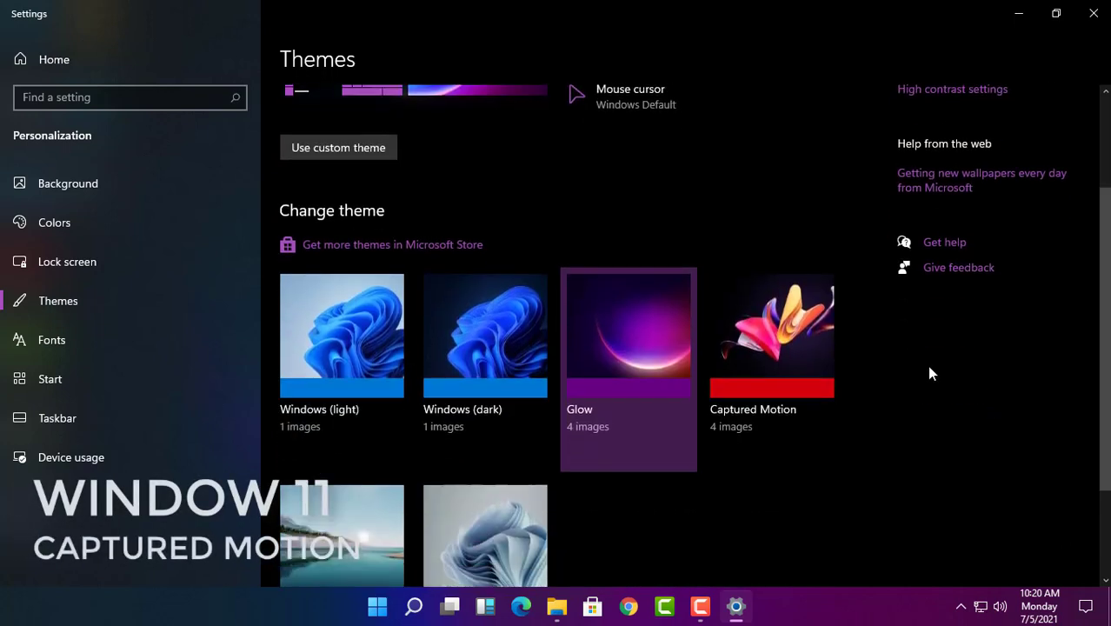
left_click(768, 328)
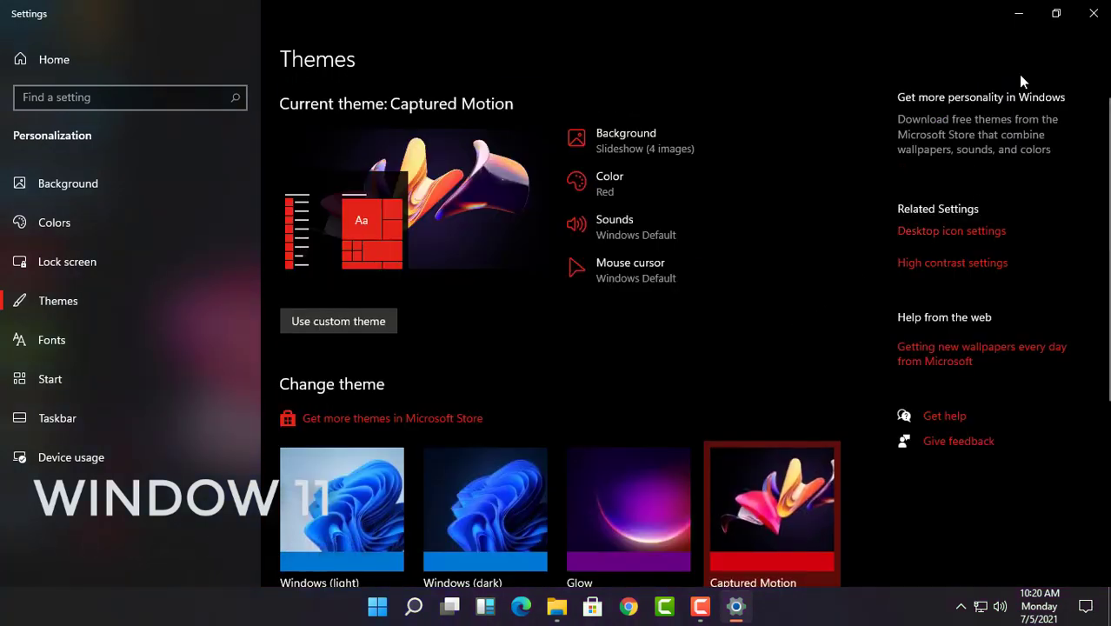
key("super+d")
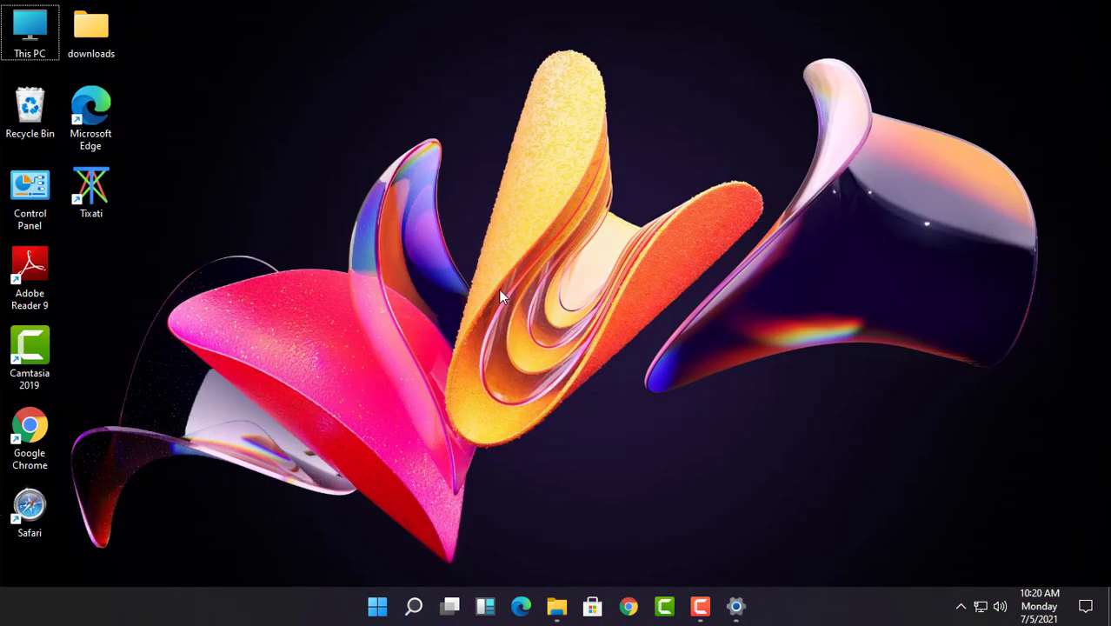
Advance the Captured Motion theme's desktop background five times to go through its four images
right_click(888, 229)
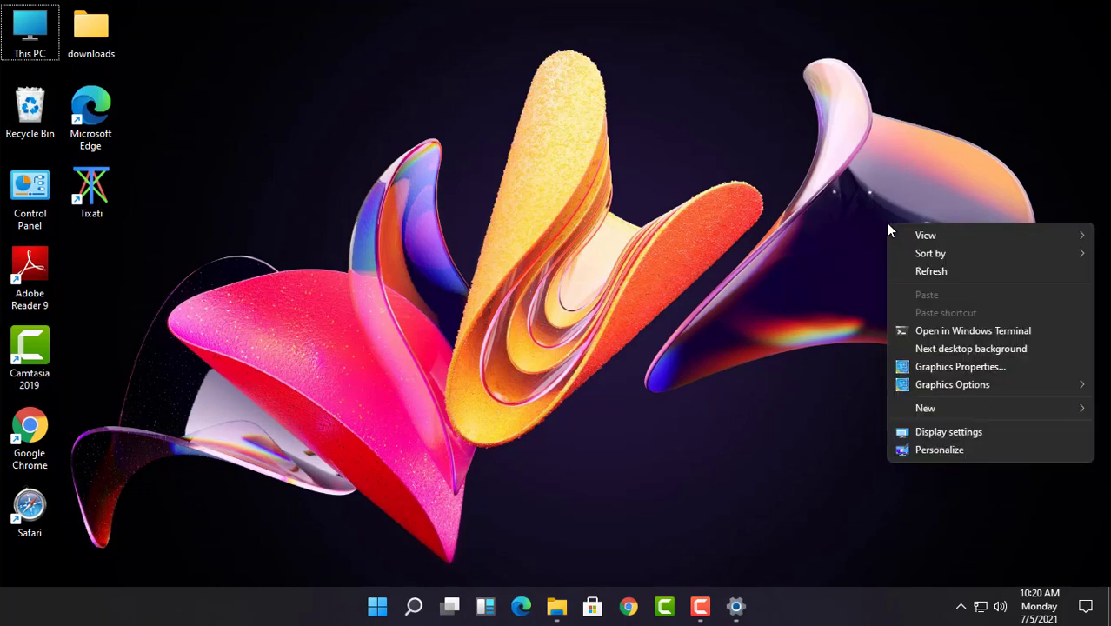
left_click(937, 348)
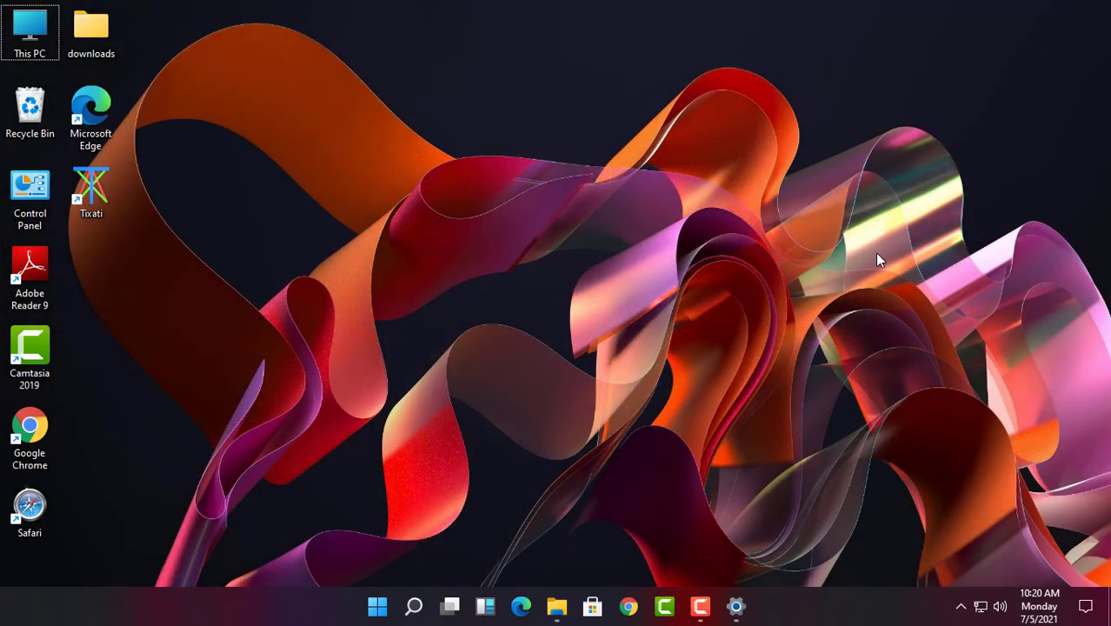
right_click(877, 254)
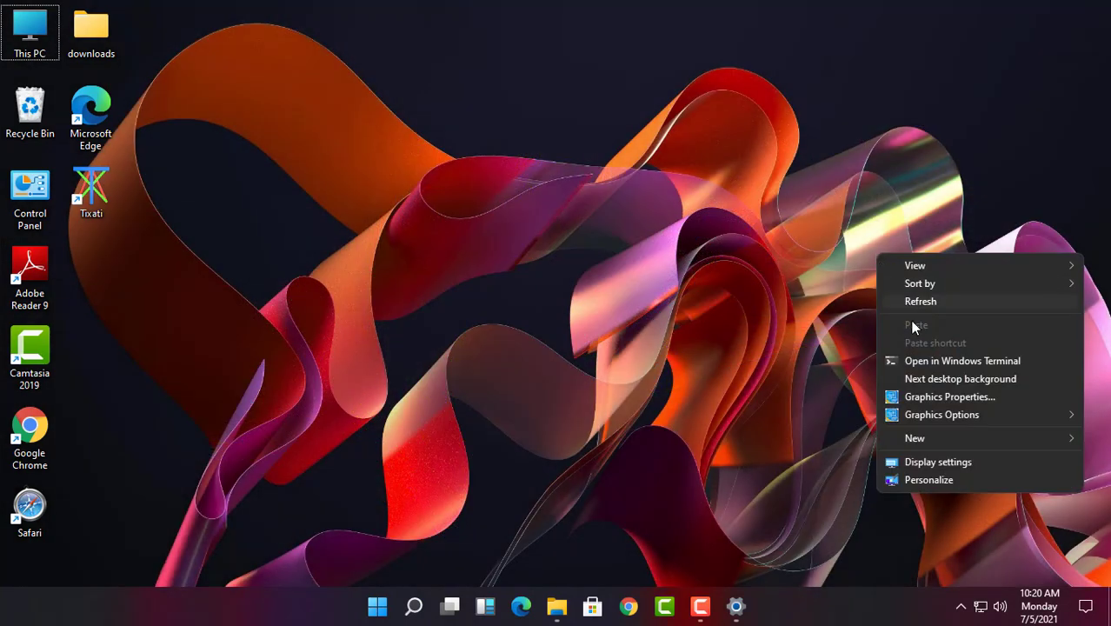
left_click(927, 380)
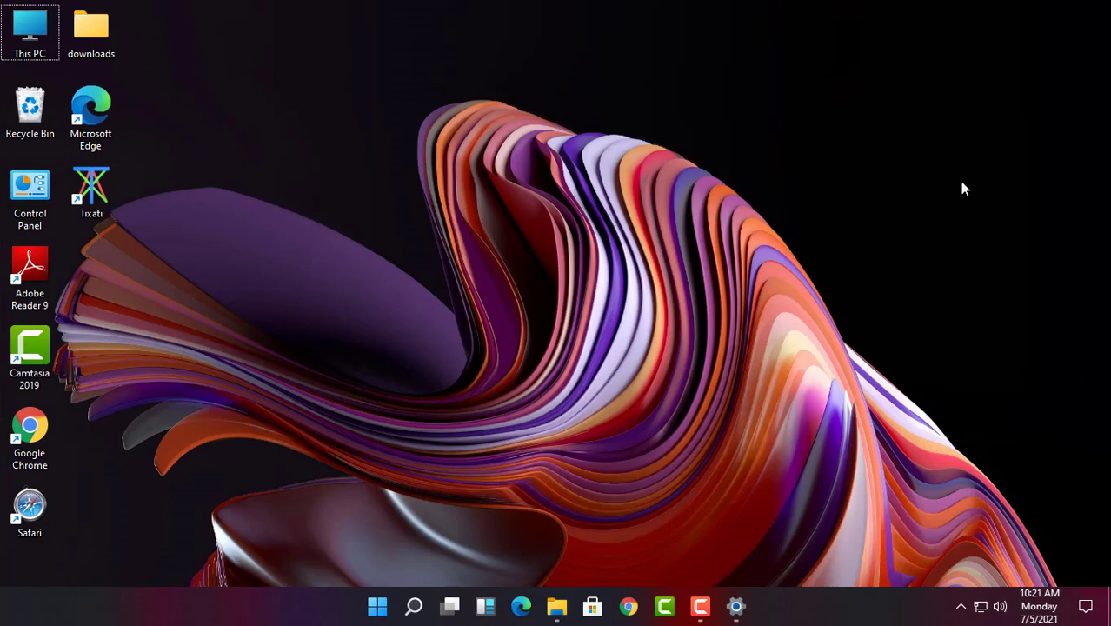
right_click(959, 180)
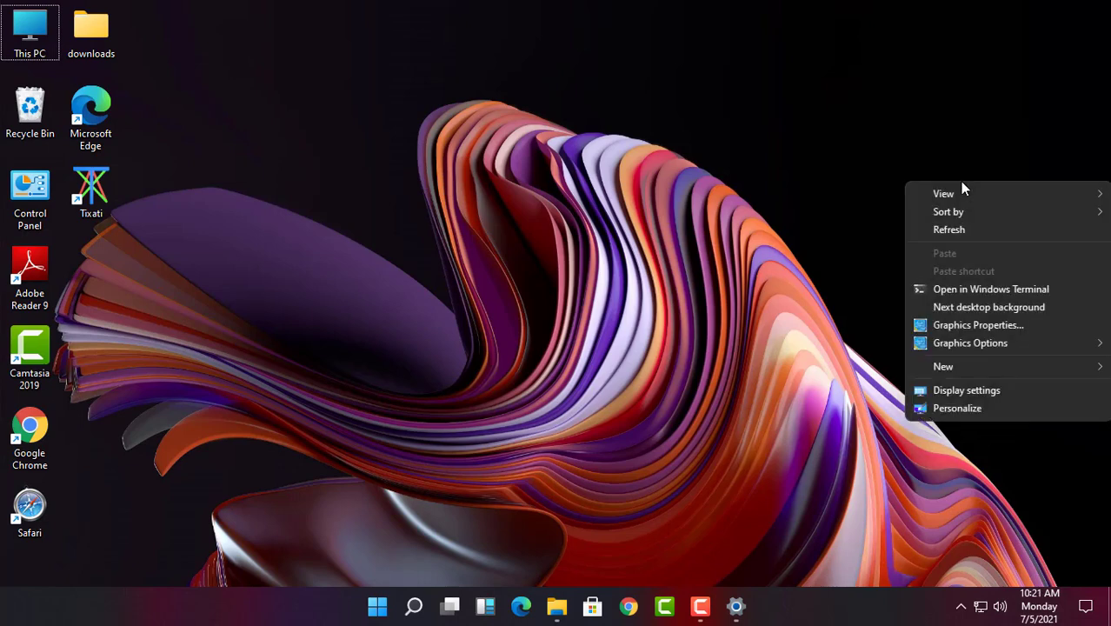
left_click(971, 309)
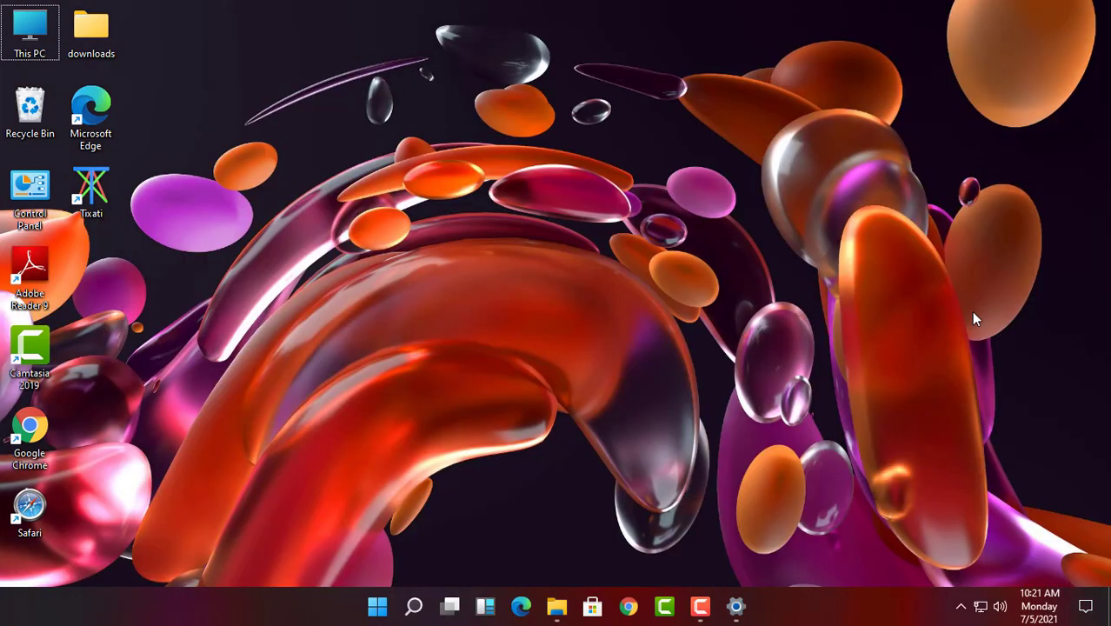
right_click(943, 173)
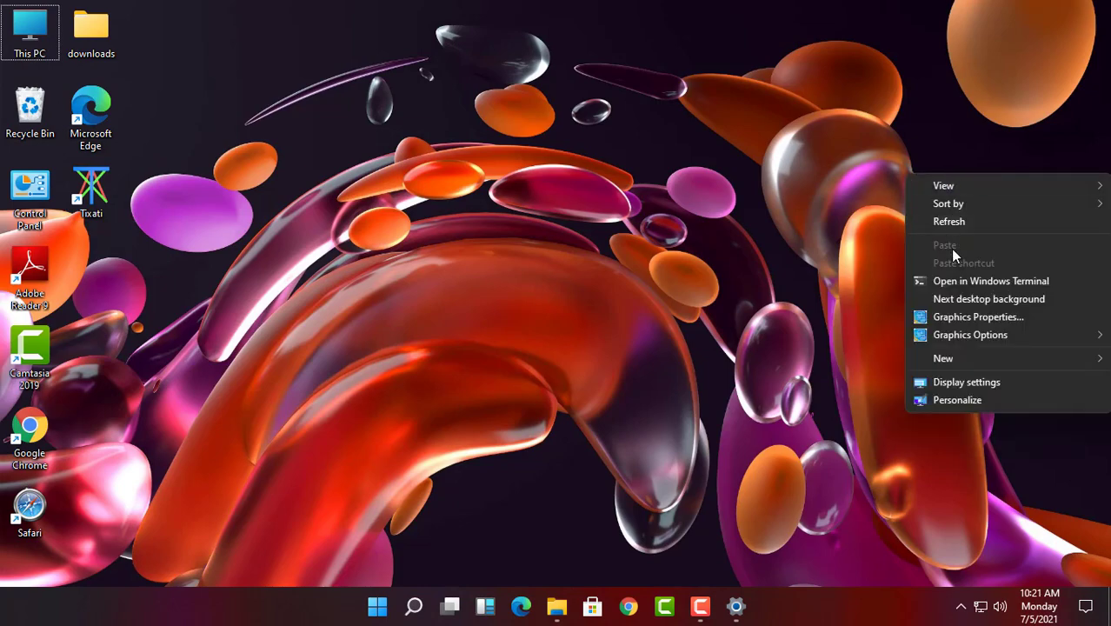
left_click(959, 299)
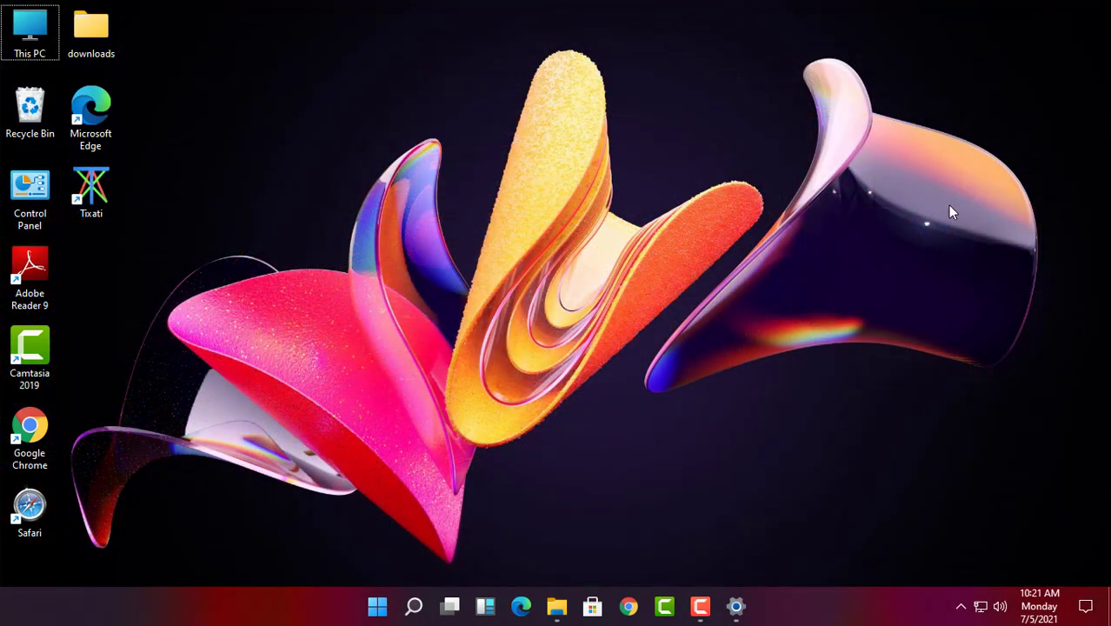
right_click(949, 210)
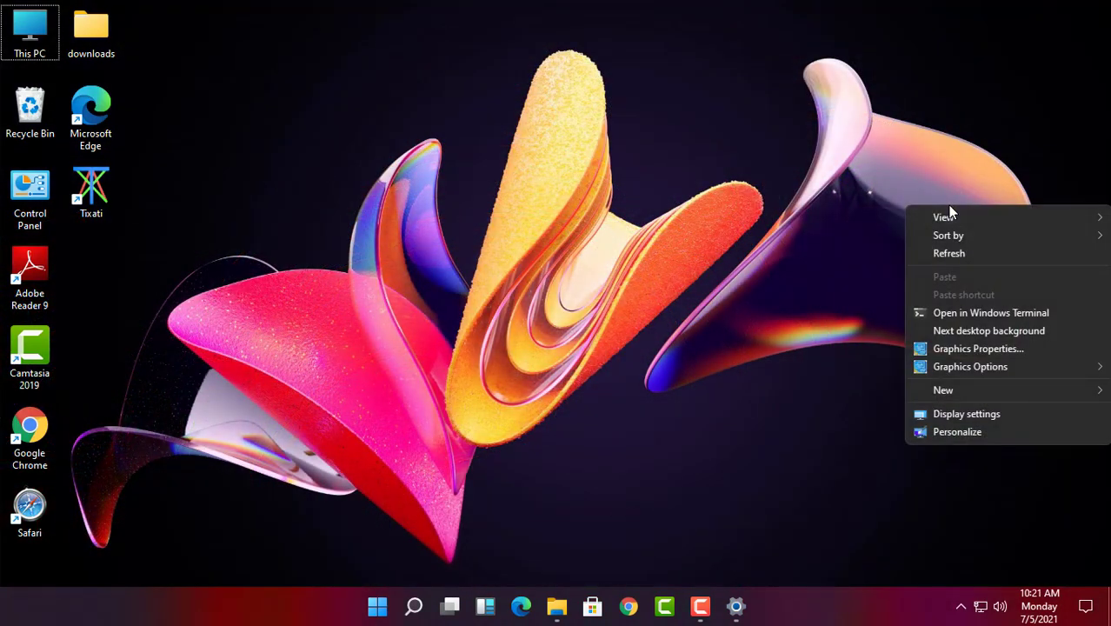
left_click(966, 327)
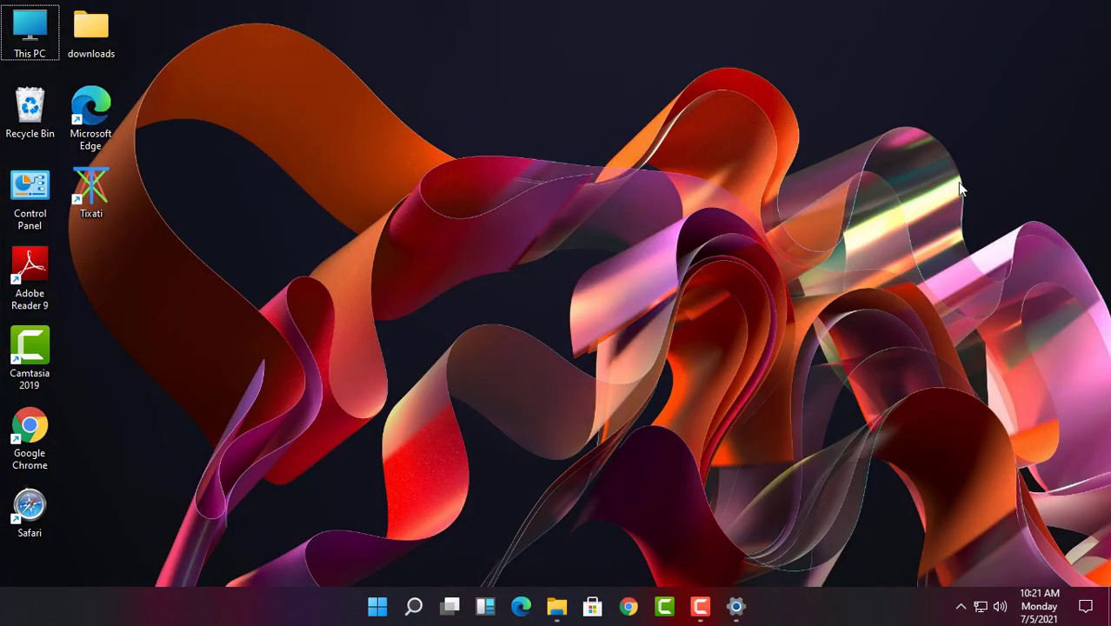
Advance the Captured Motion theme's desktop background two more times
right_click(958, 181)
left_click(978, 311)
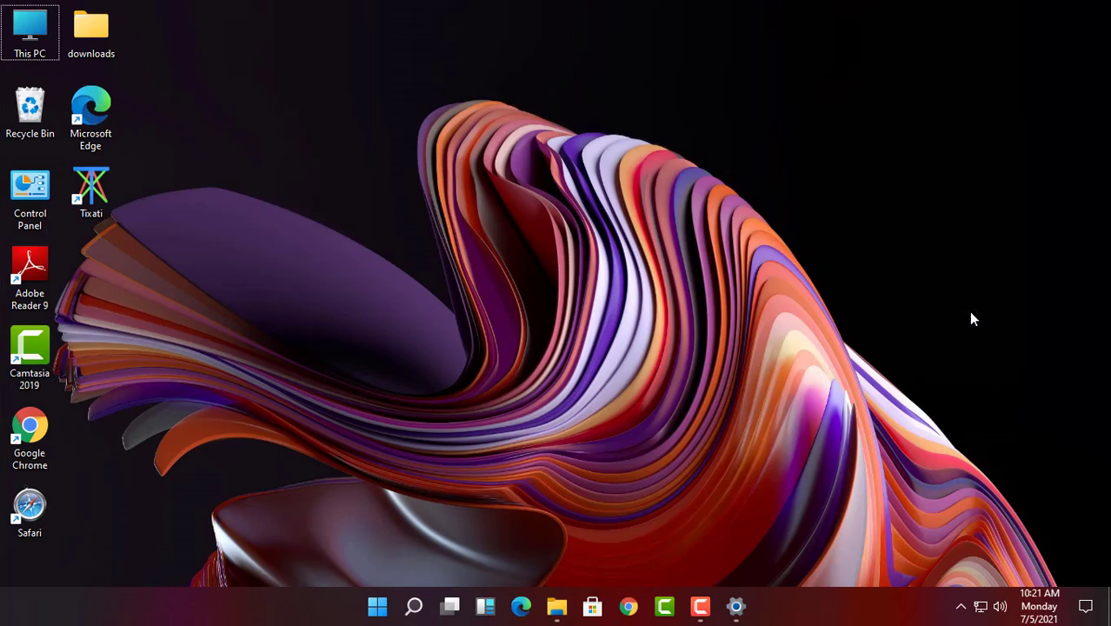
right_click(935, 278)
left_click(967, 402)
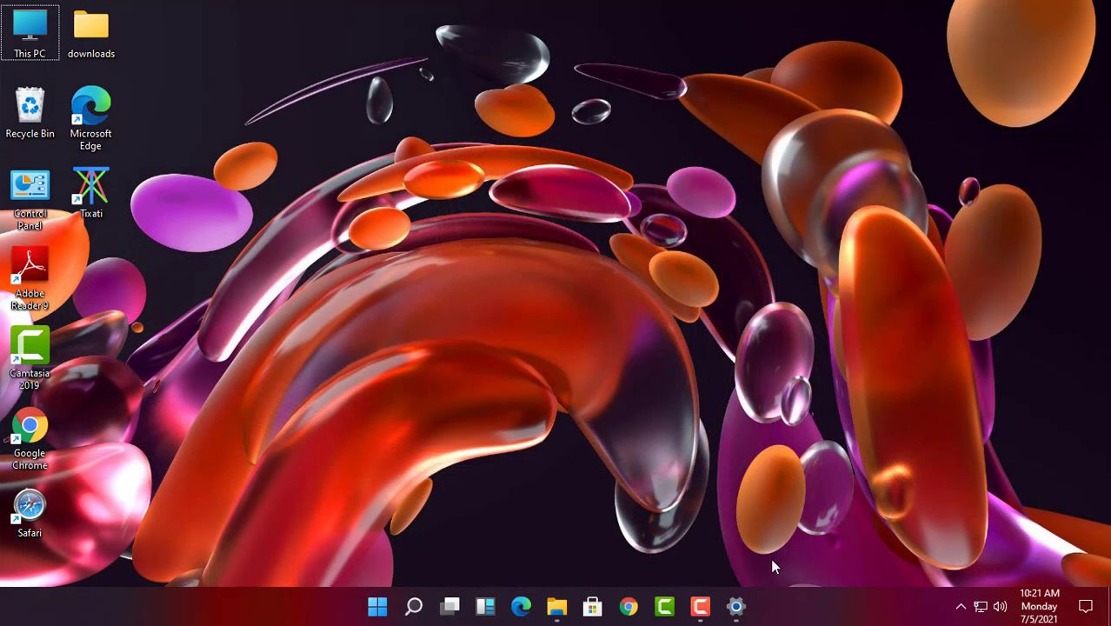
Apply the Sunrise theme from the Themes settings and show the desktop
left_click(736, 606)
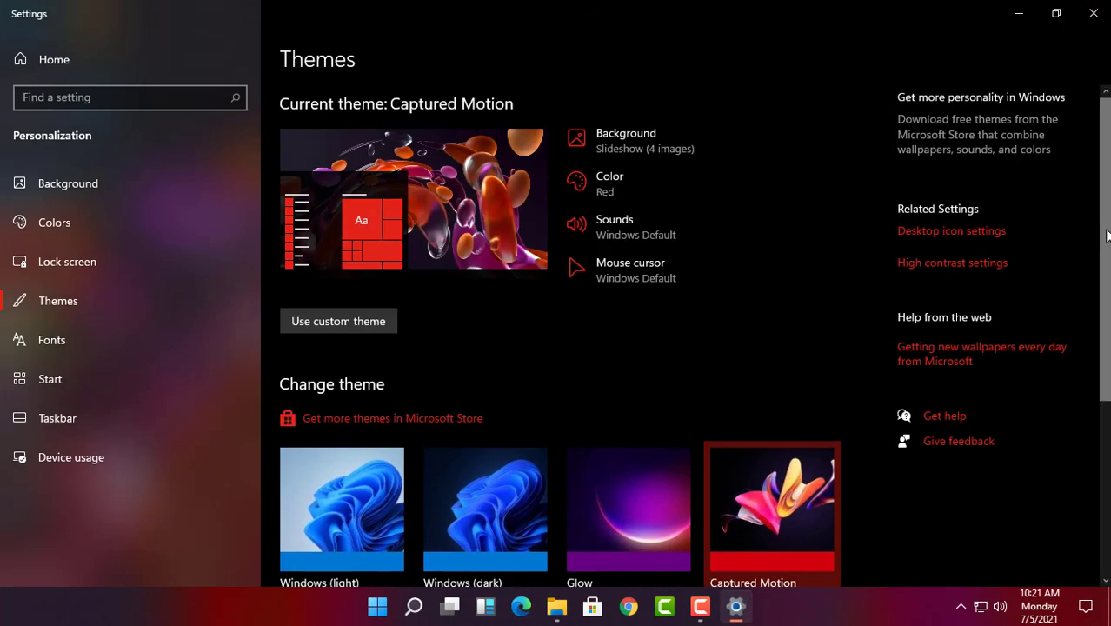
left_click_drag(1109, 246, 1108, 368)
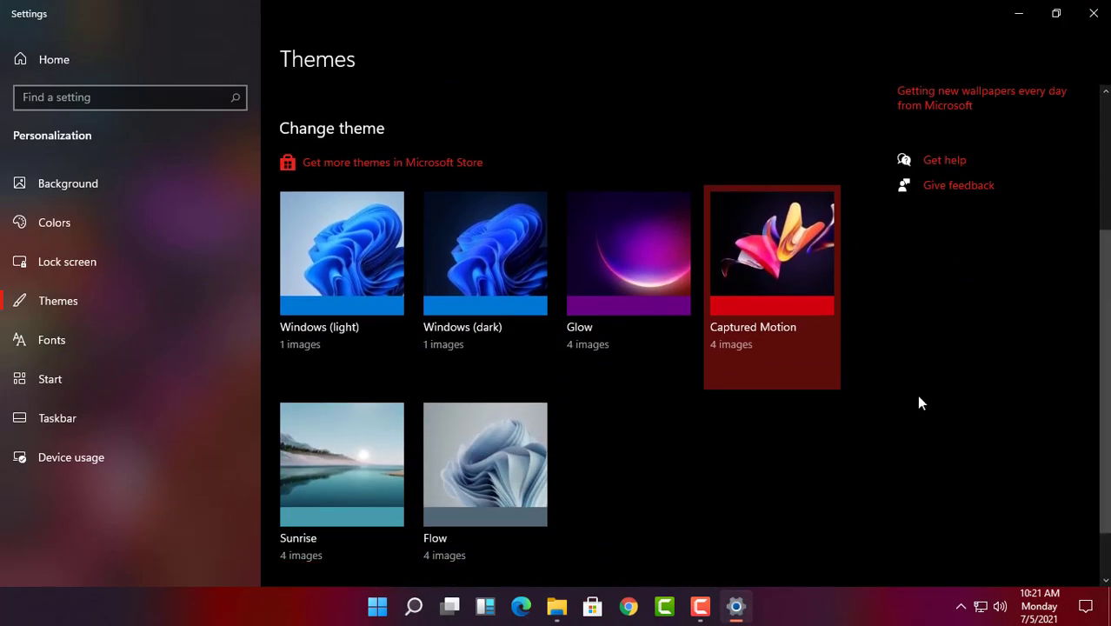
left_click(361, 476)
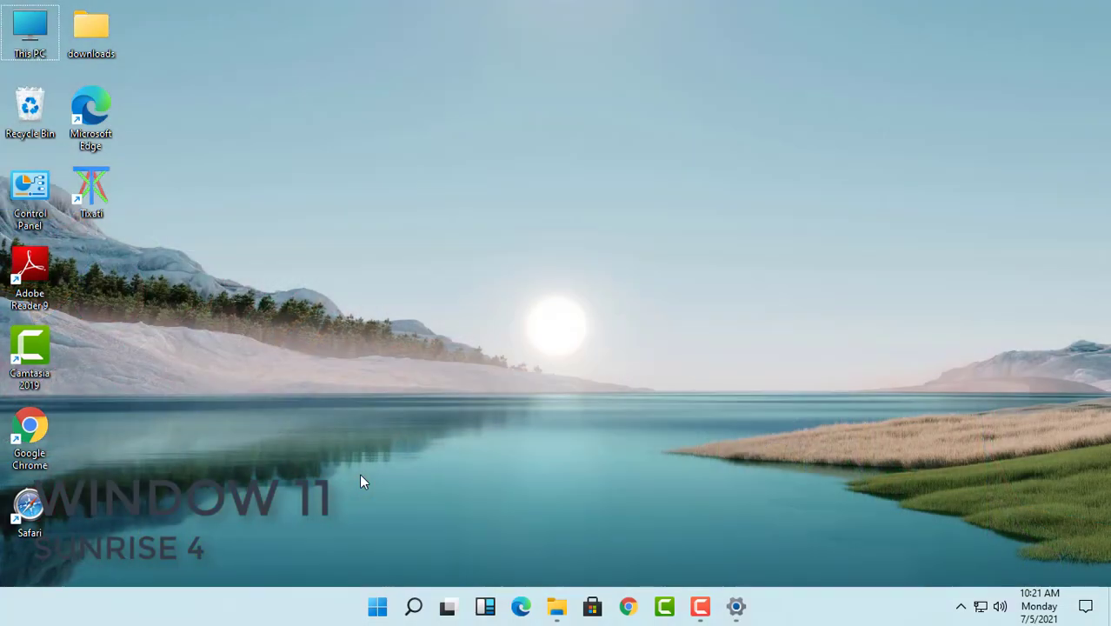
Advance the Sunrise theme's desktop background four times to go through its four images
right_click(818, 286)
left_click(888, 412)
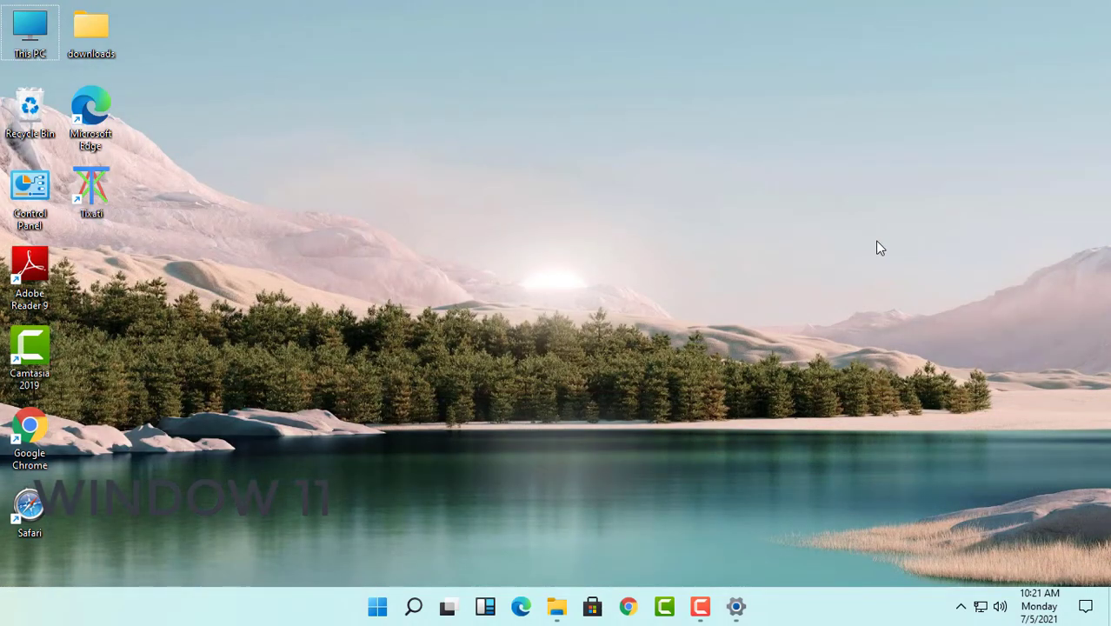
right_click(877, 241)
left_click(976, 146)
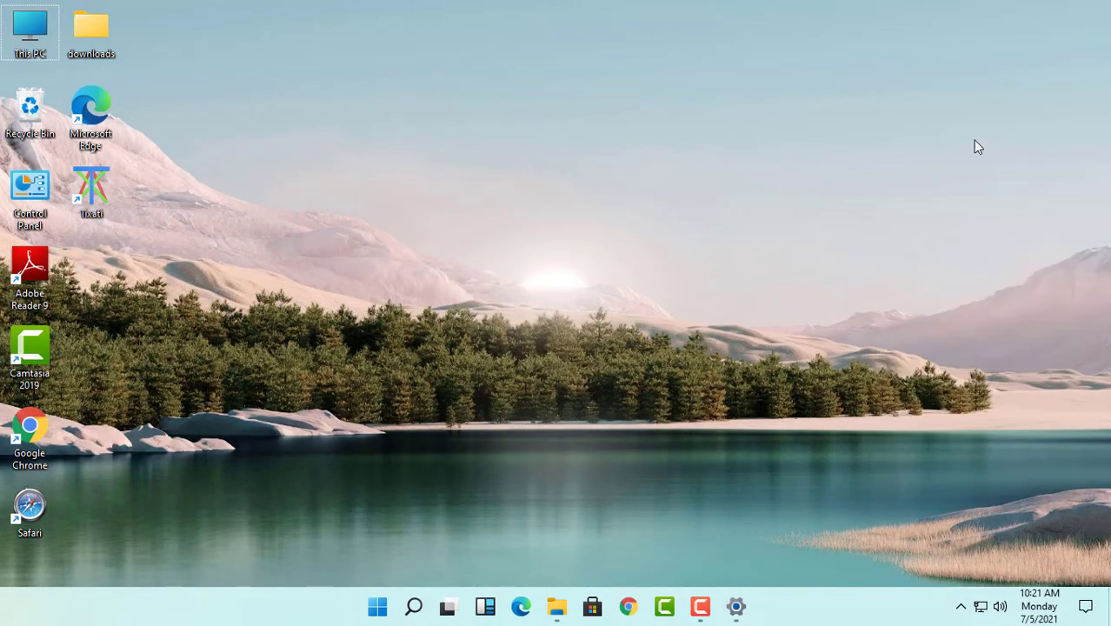
right_click(856, 219)
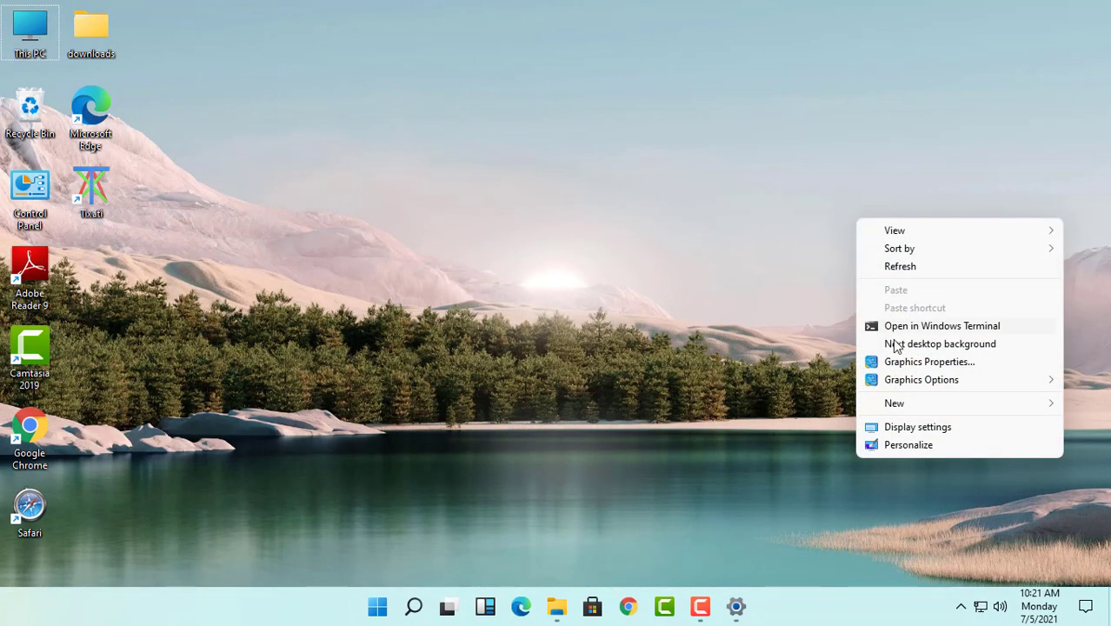
left_click(899, 347)
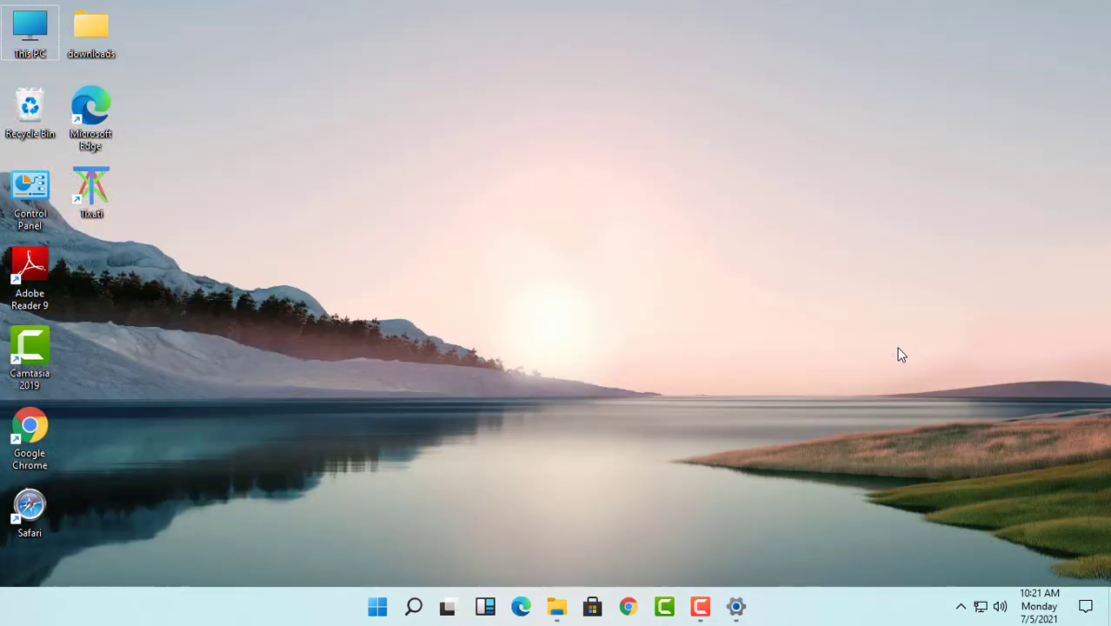
right_click(892, 216)
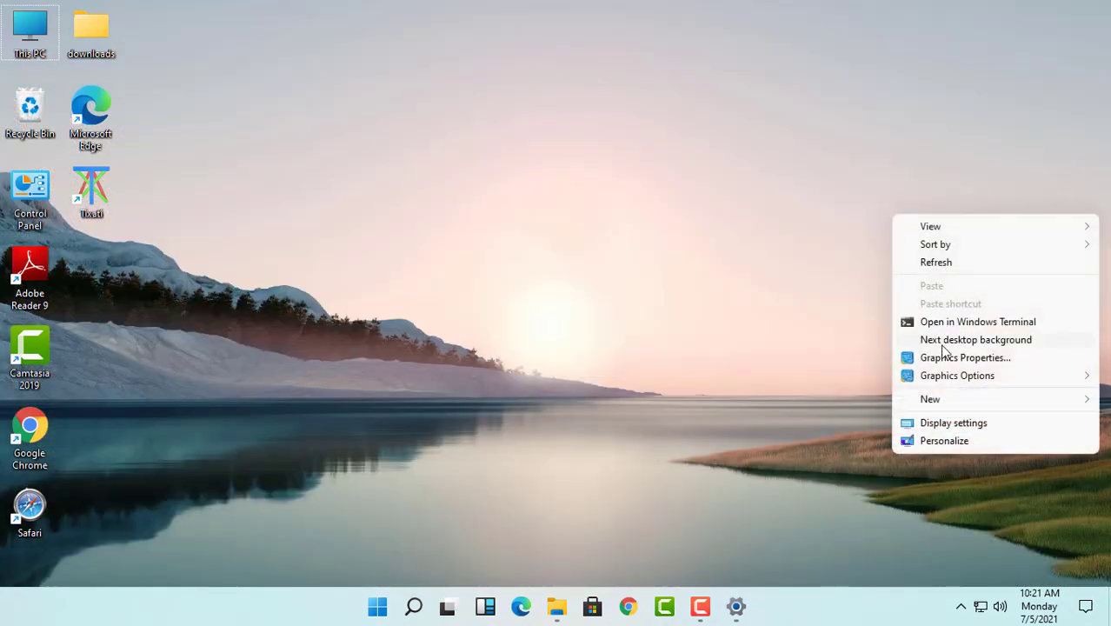
left_click(940, 346)
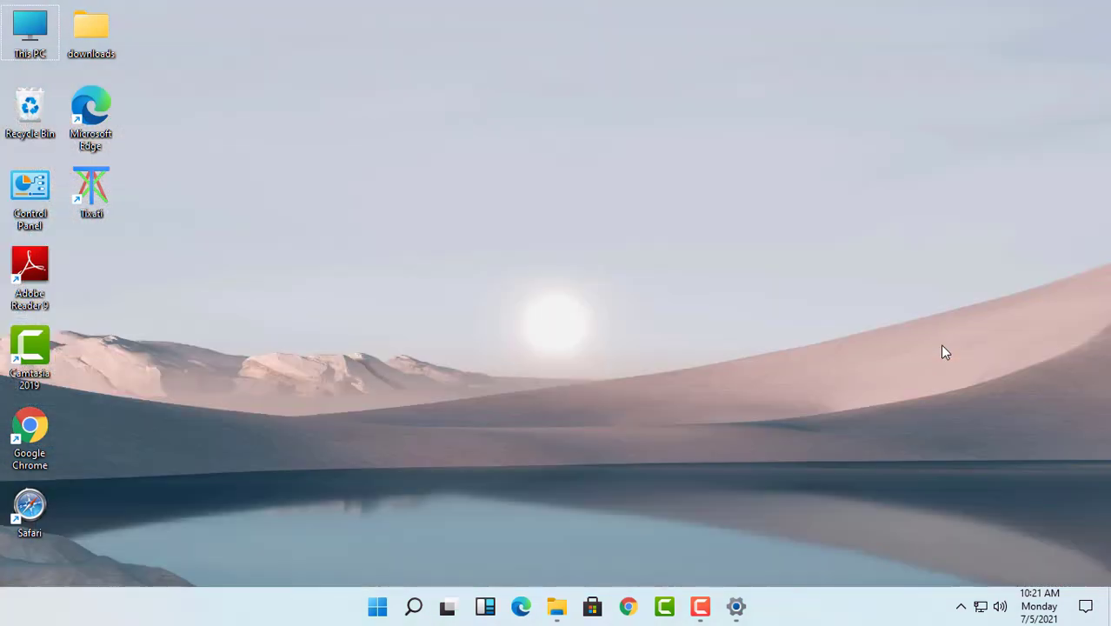
right_click(927, 281)
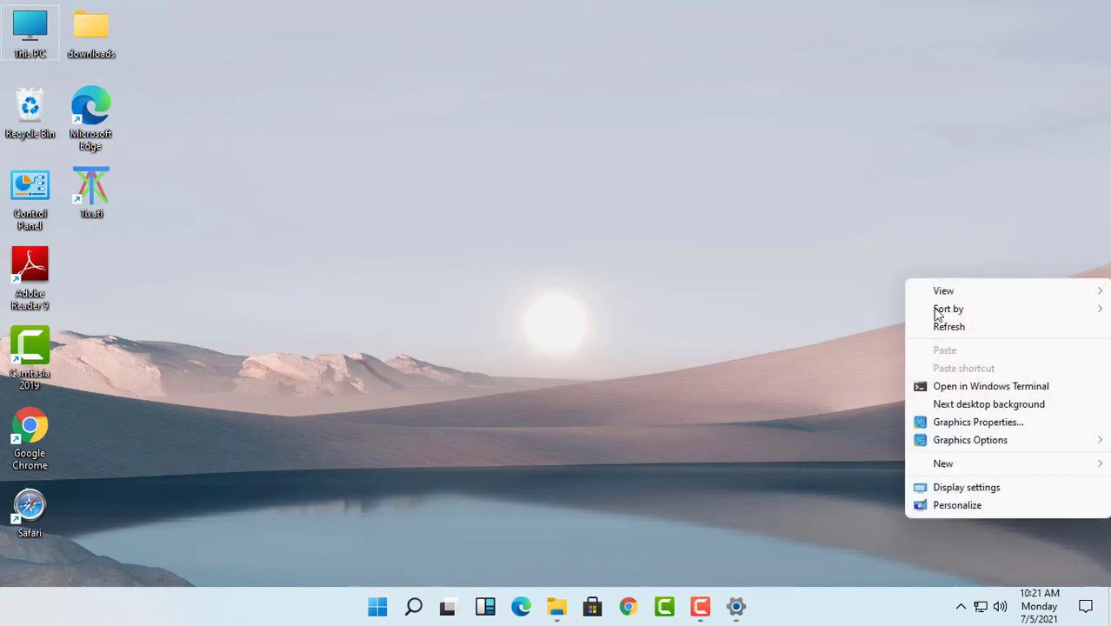
left_click(965, 406)
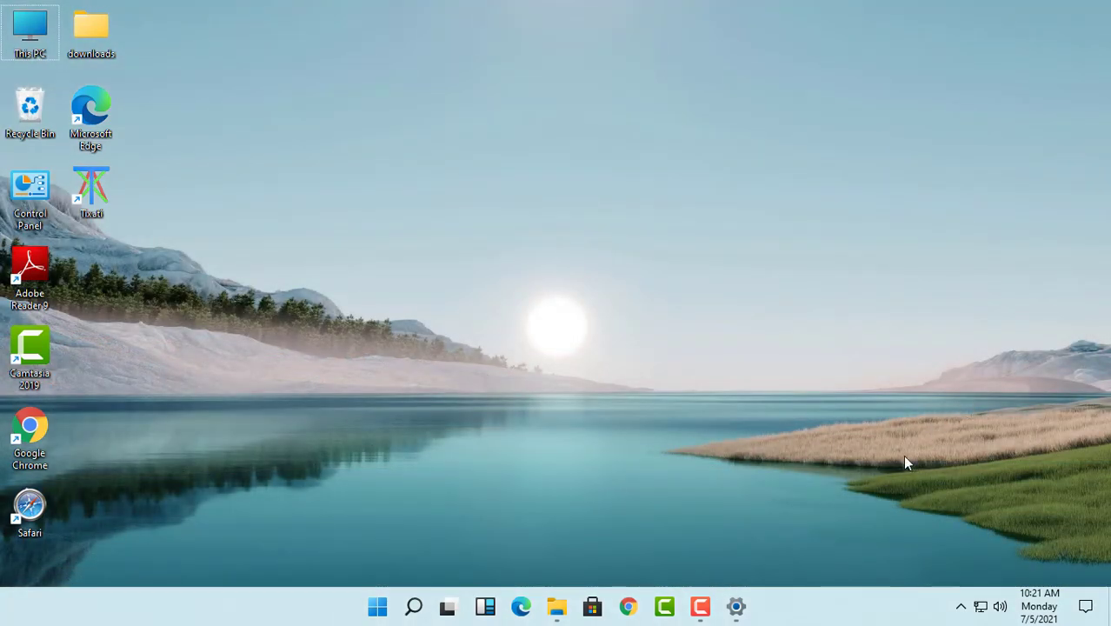
Apply the Flow theme from the Themes settings and minimize Settings to show the desktop
left_click(738, 606)
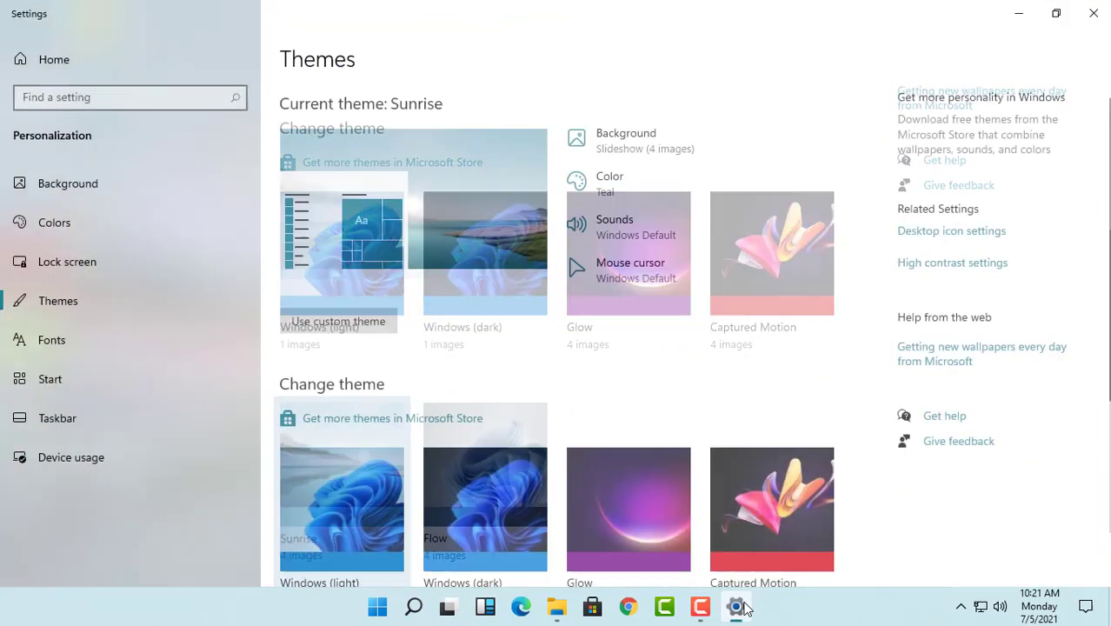
scroll(1070, 341, "down", 3)
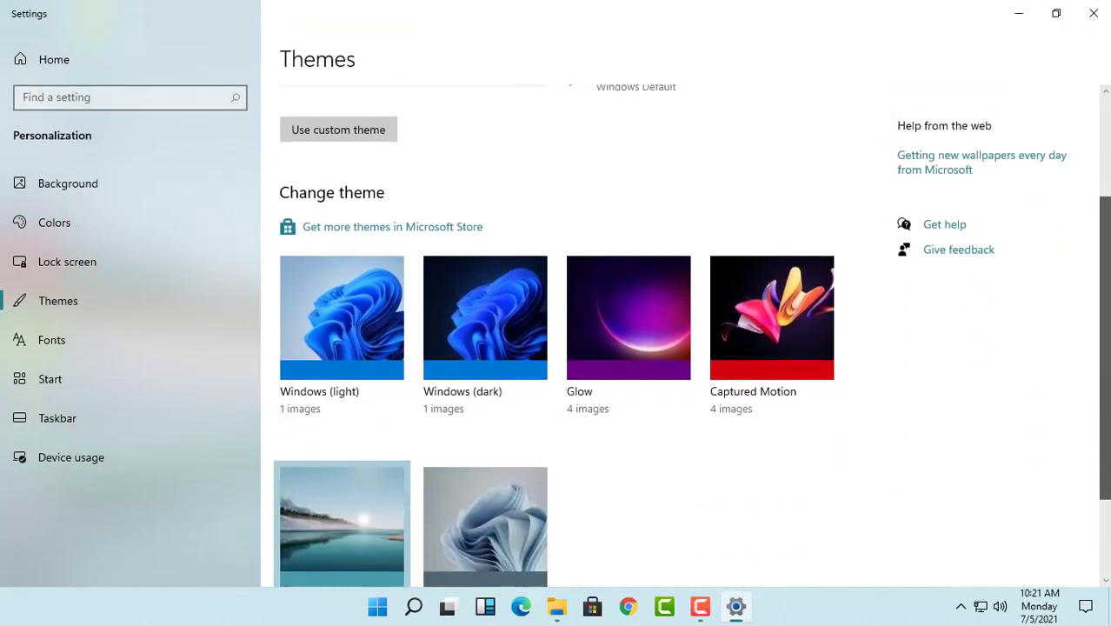
scroll(919, 381, "down", 1)
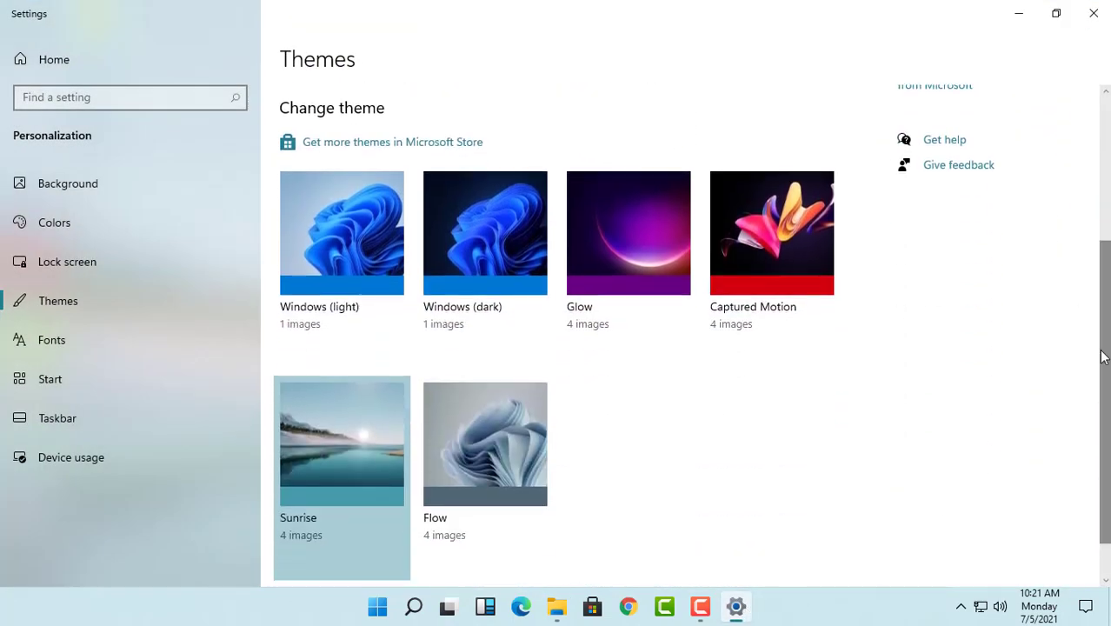
left_click(488, 432)
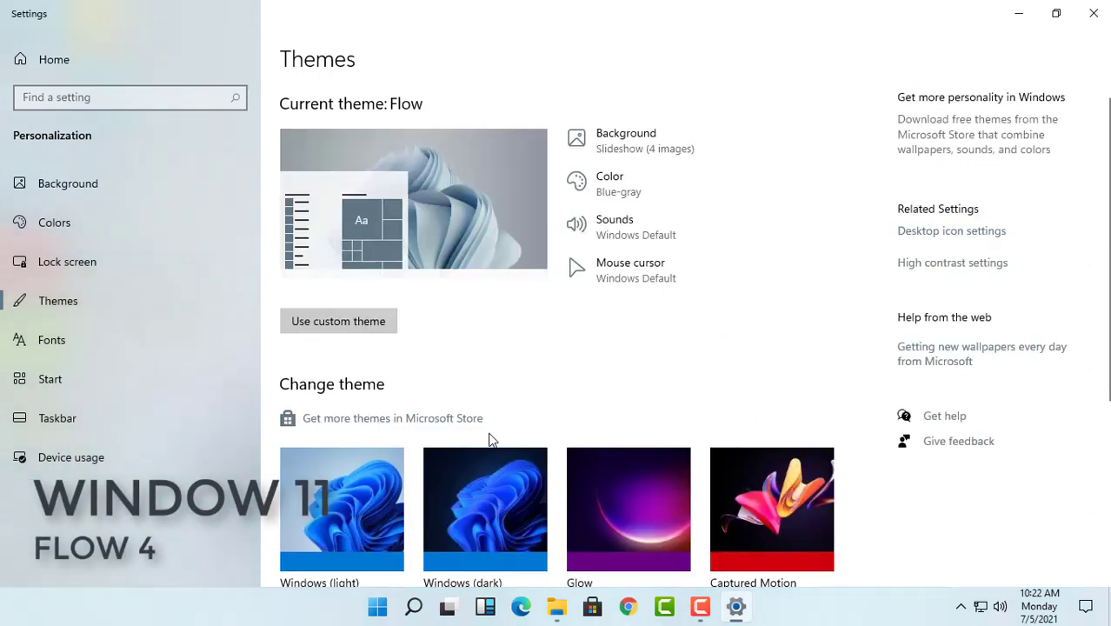
left_click(1019, 14)
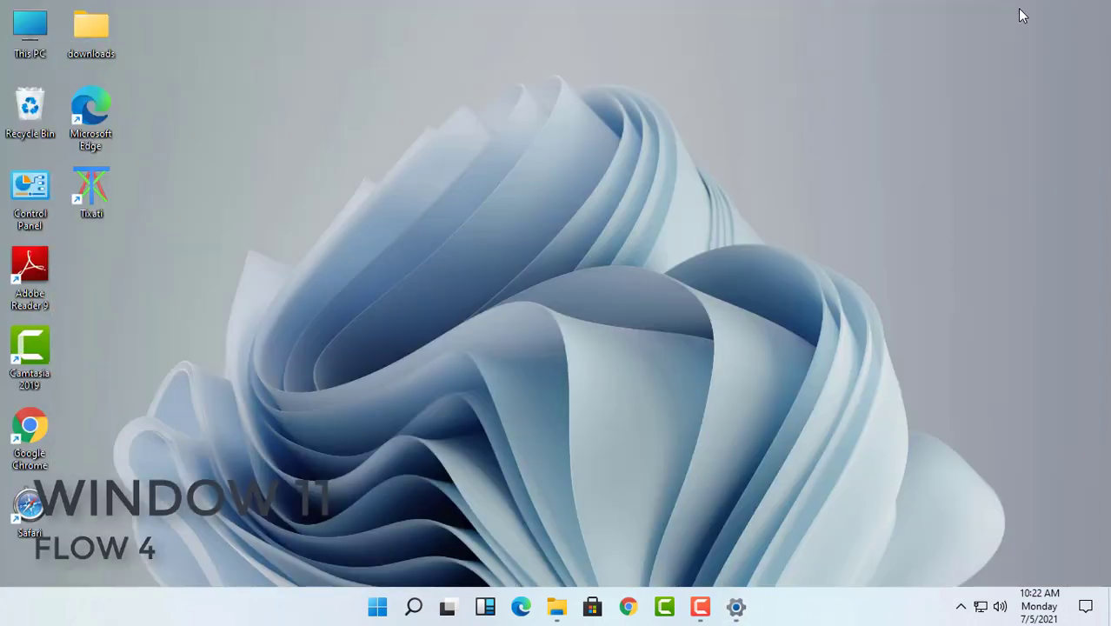
Advance the Flow theme's desktop background five times to go through its four images
right_click(962, 144)
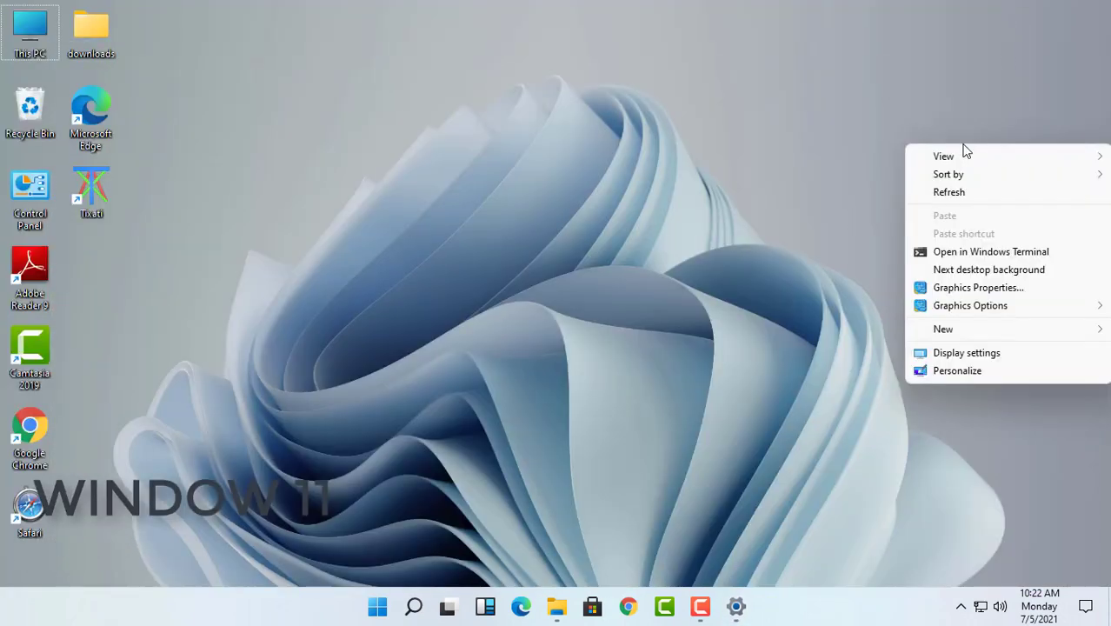
left_click(998, 271)
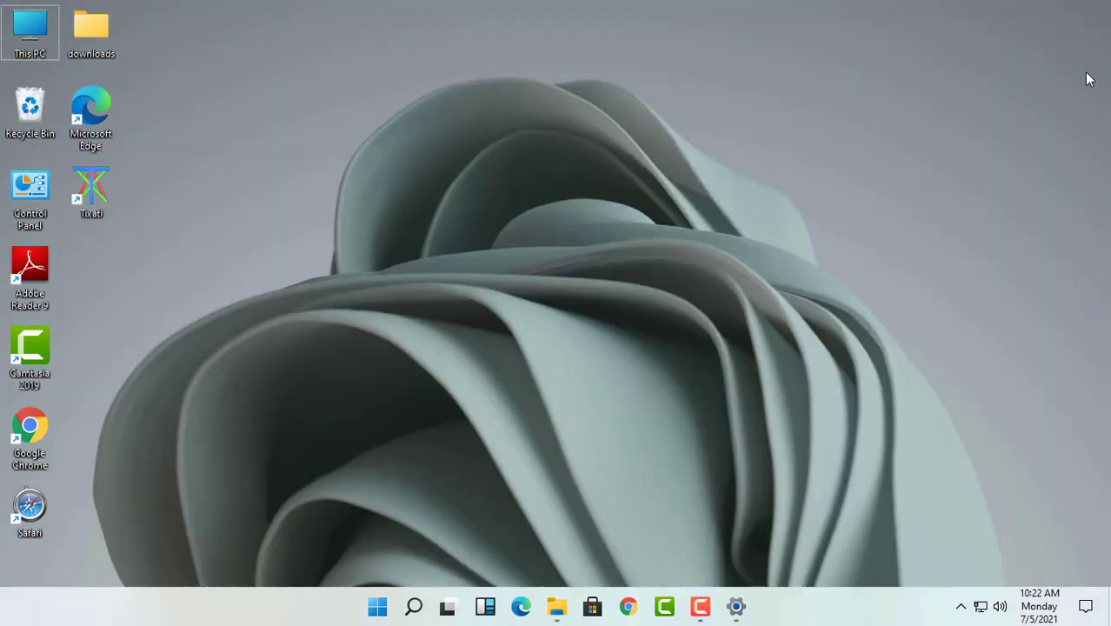
right_click(1090, 8)
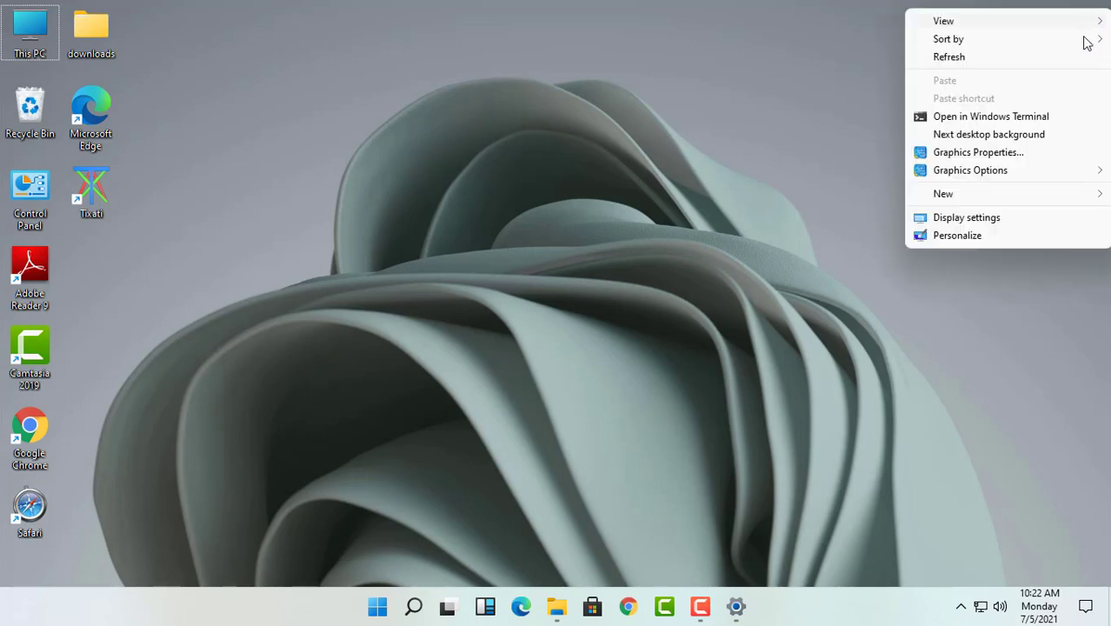
left_click(1078, 137)
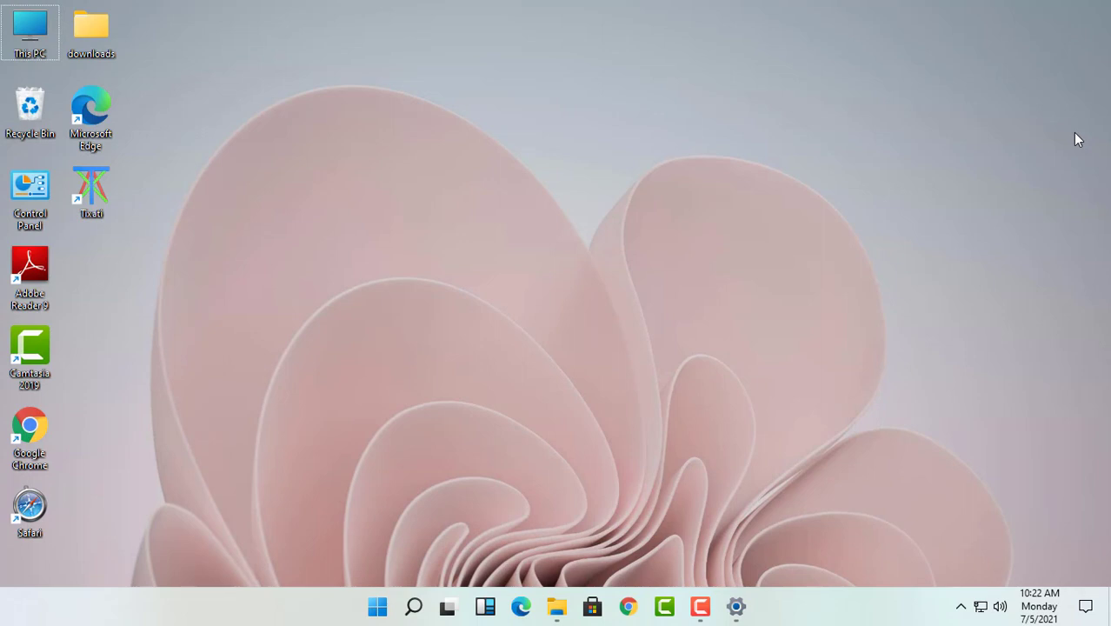
right_click(1077, 139)
left_click(1052, 261)
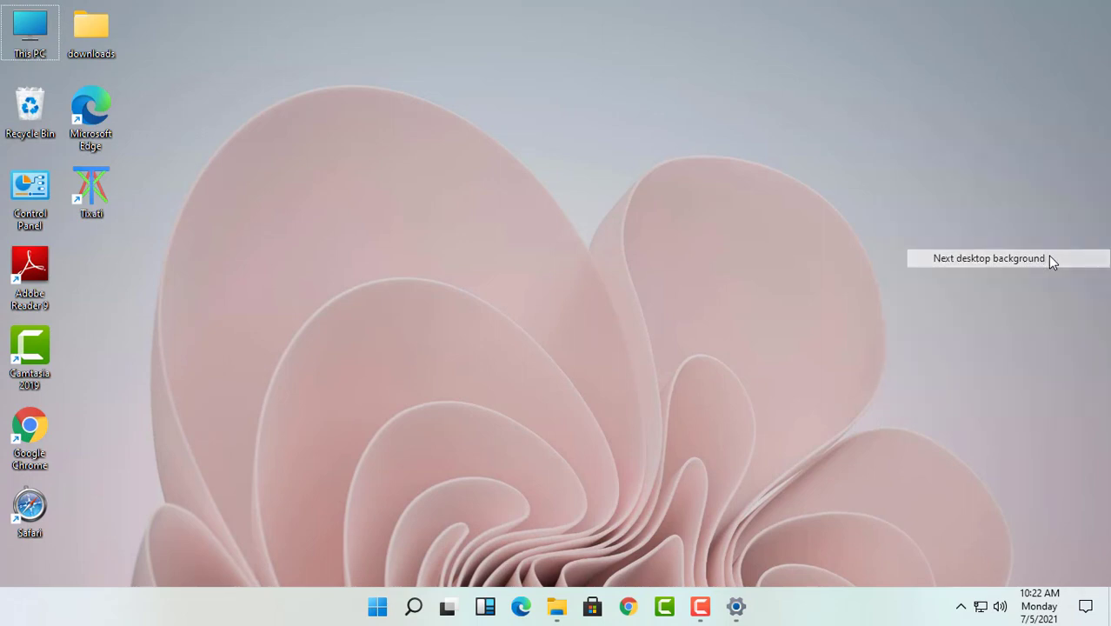
right_click(1015, 180)
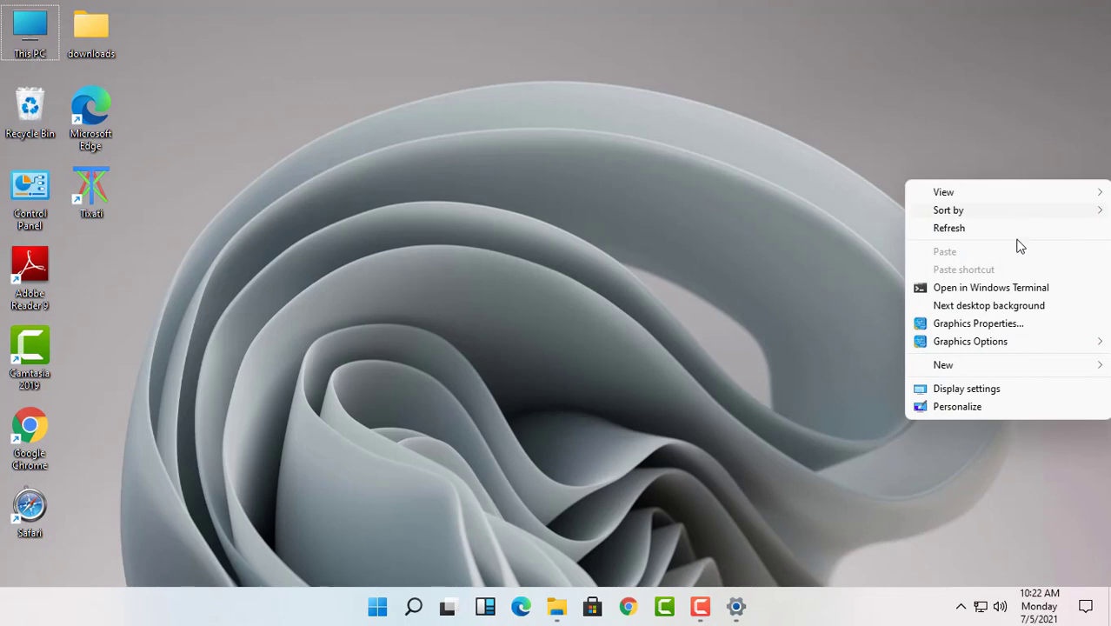
left_click(1011, 310)
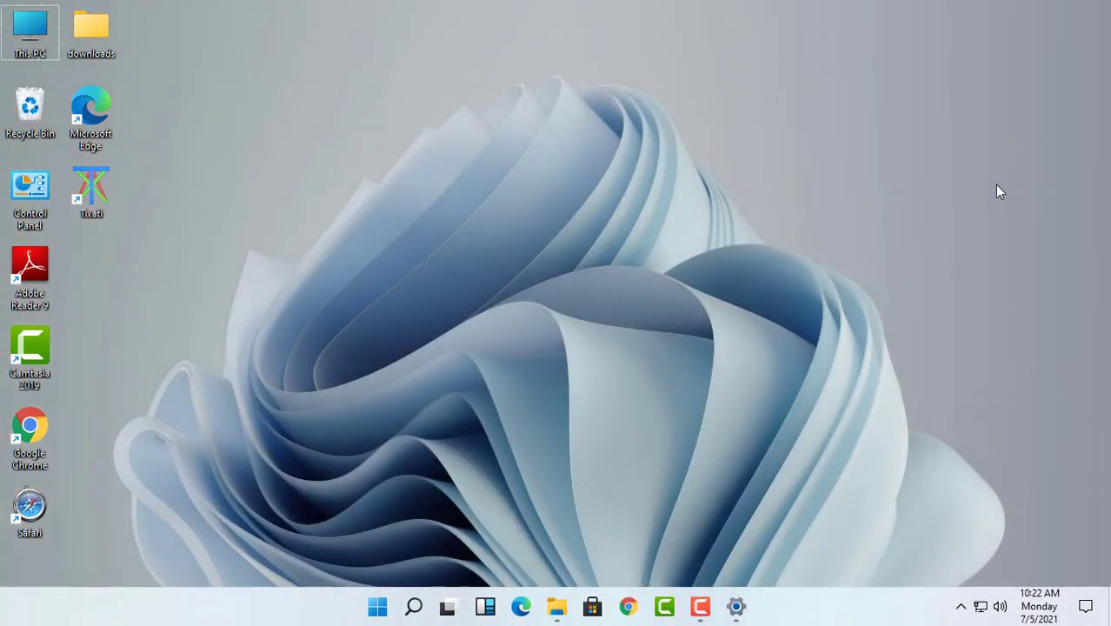
right_click(994, 185)
left_click(989, 311)
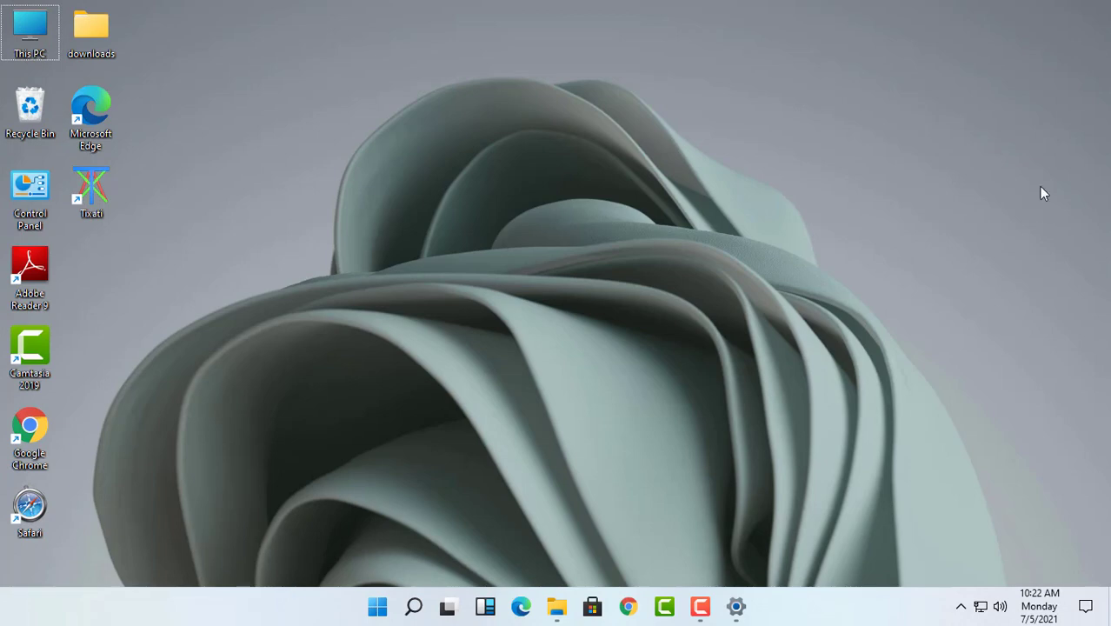
Open and close the Start menu, and cycle through the Flow theme's desktop backgrounds once more
left_click(377, 607)
left_click(379, 607)
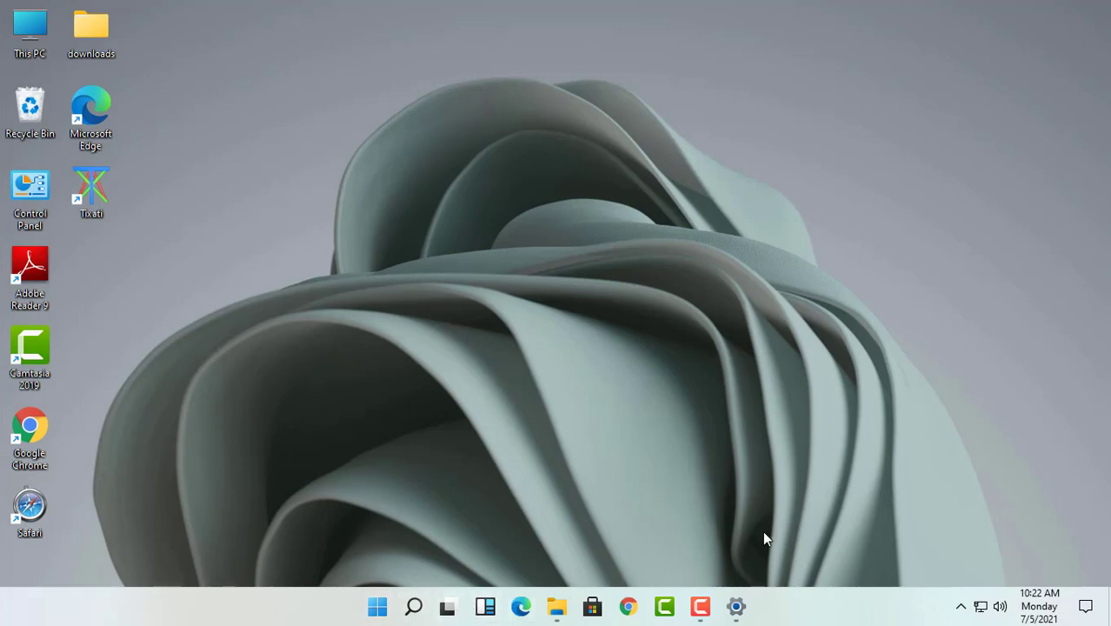
right_click(1020, 304)
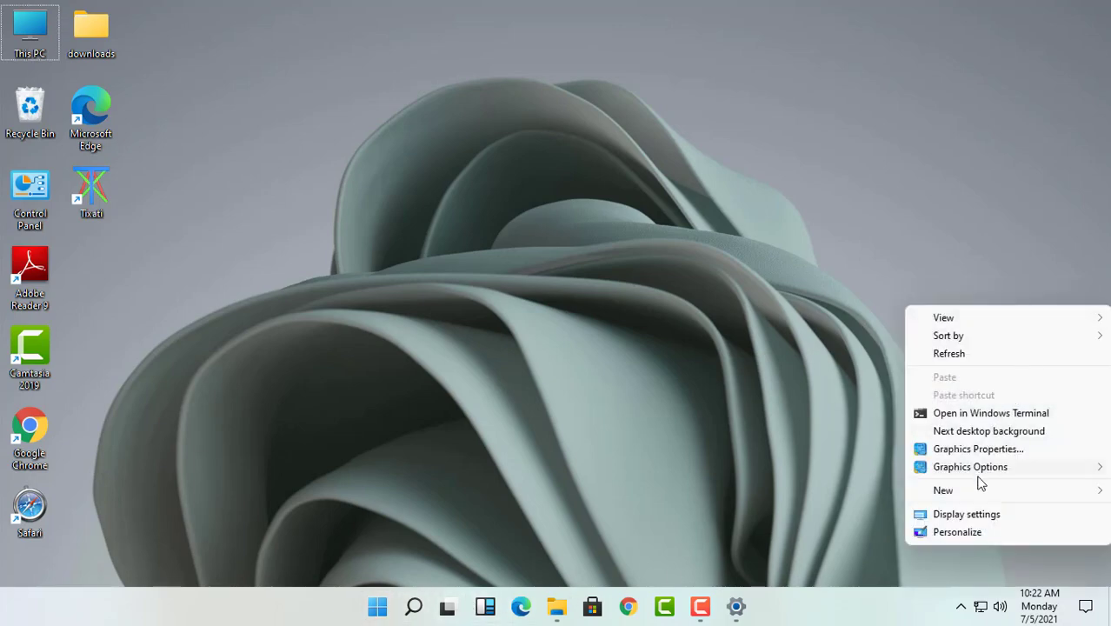
left_click(993, 432)
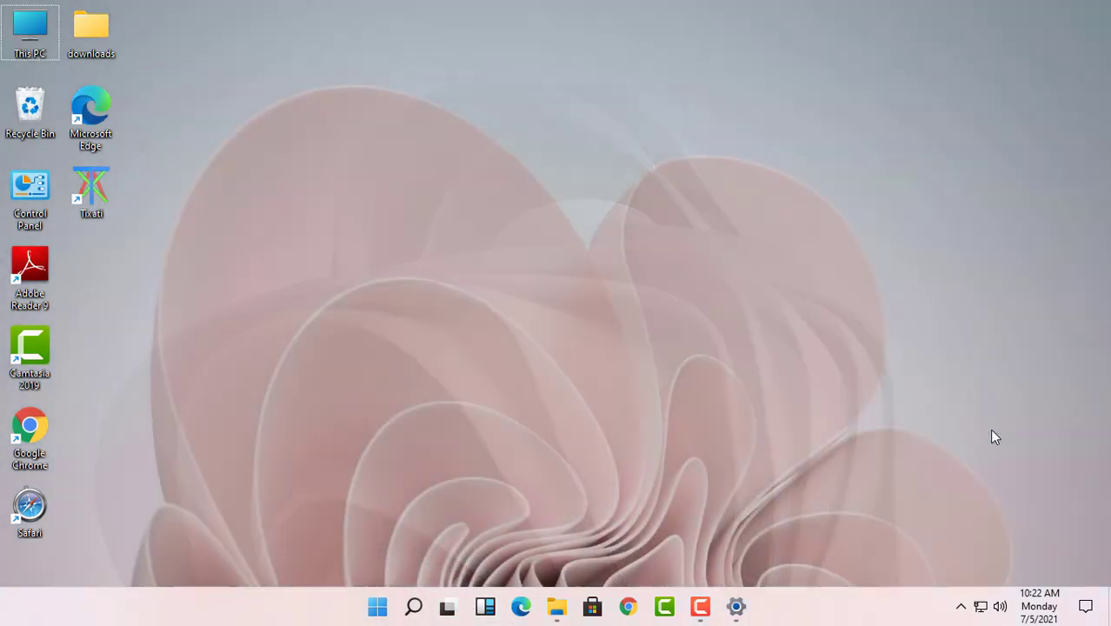
right_click(1027, 209)
left_click(1033, 335)
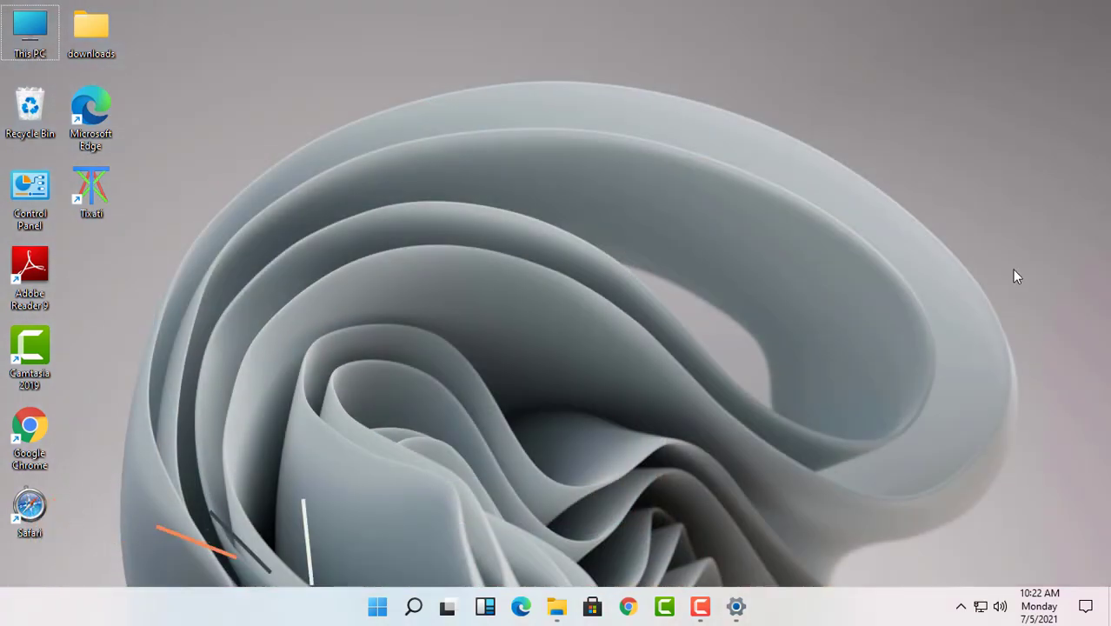
right_click(1014, 274)
left_click(1017, 391)
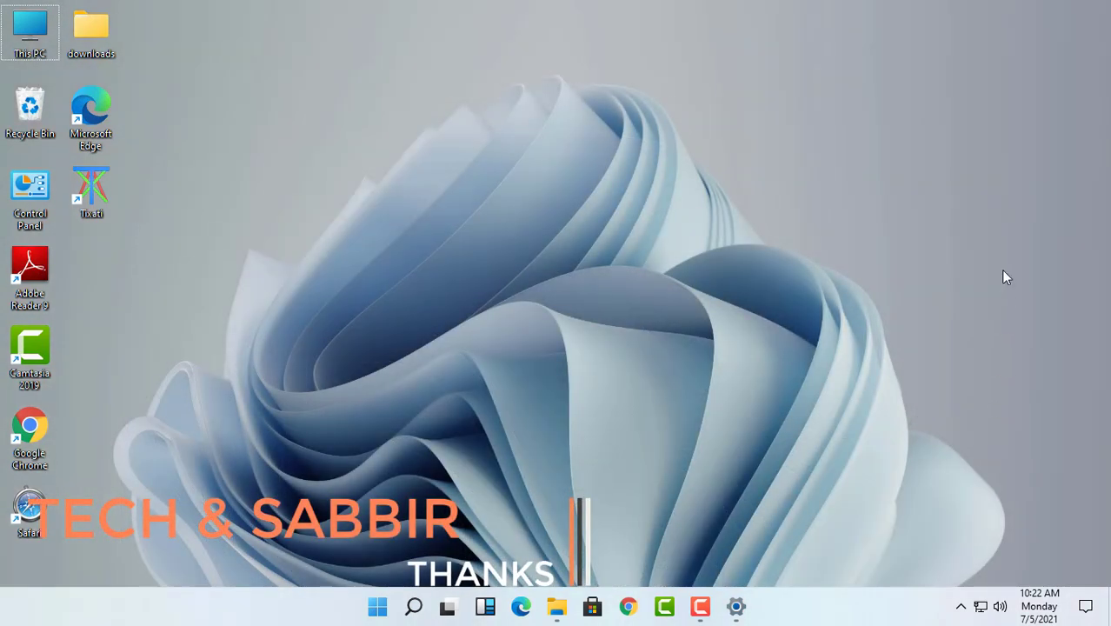
right_click(1002, 276)
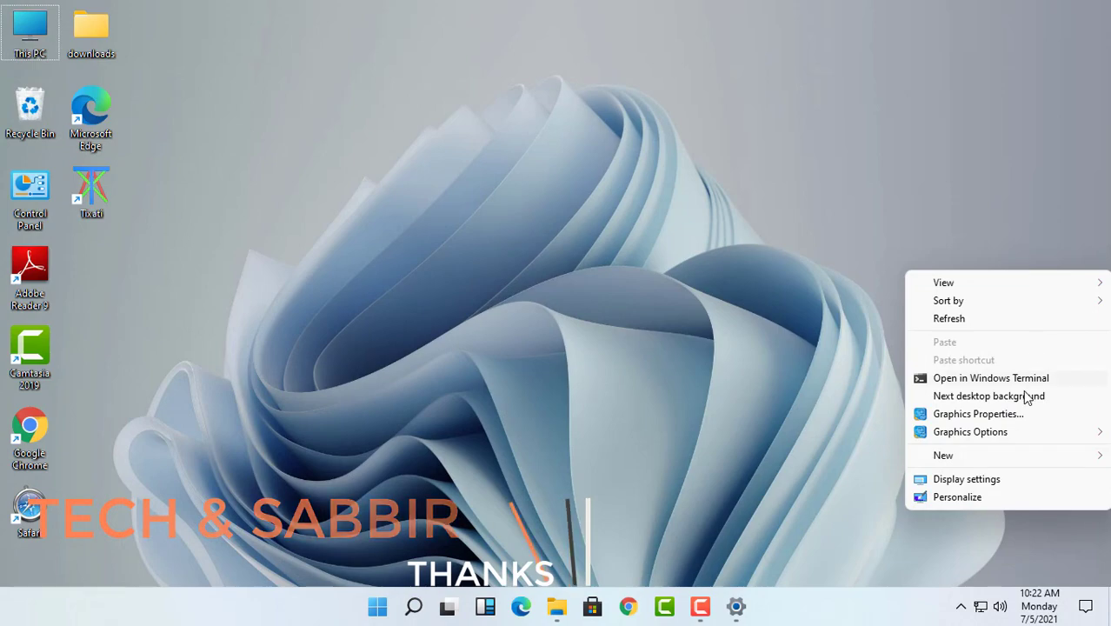